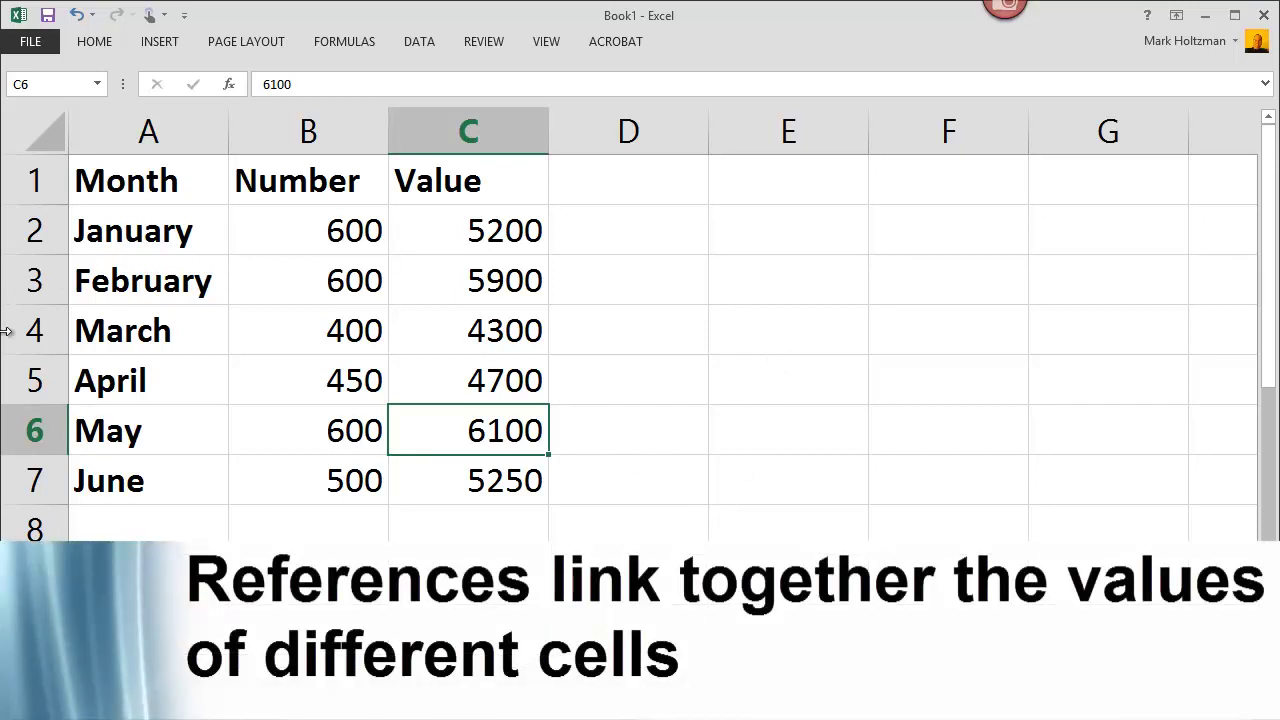
Enter the label "Highest value" in cell E5
click(791, 371)
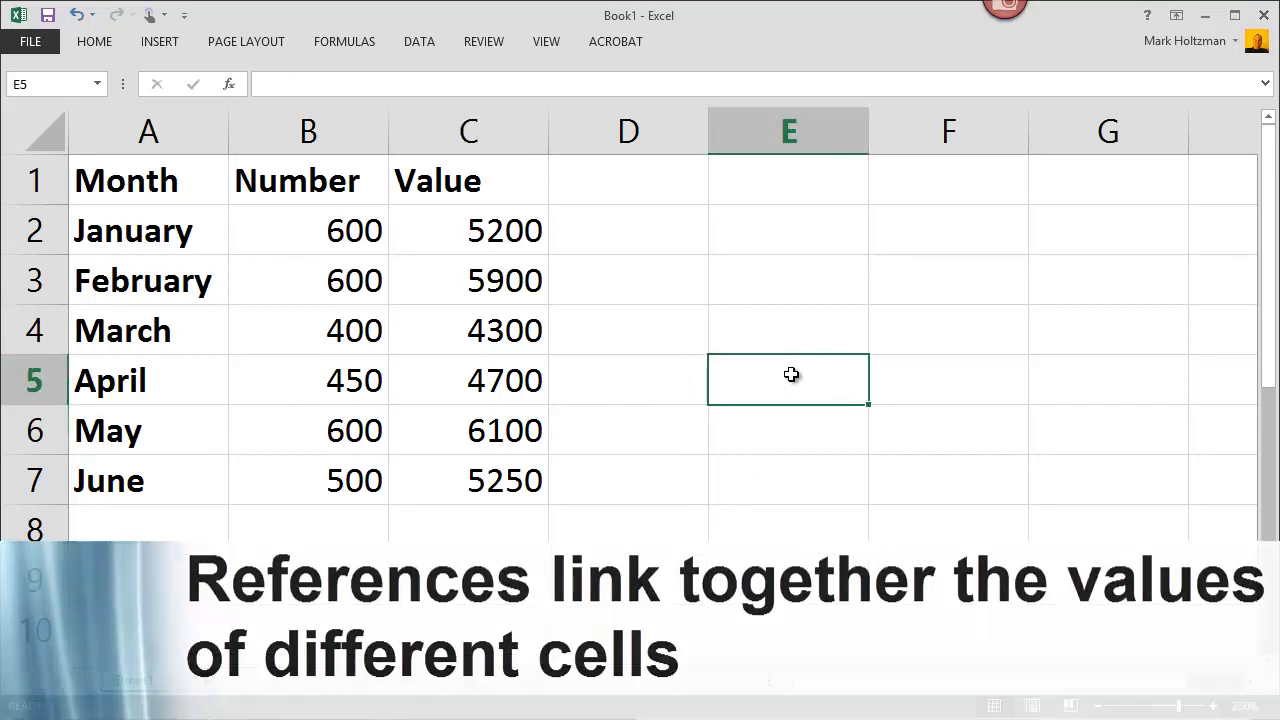
text(Highest value)
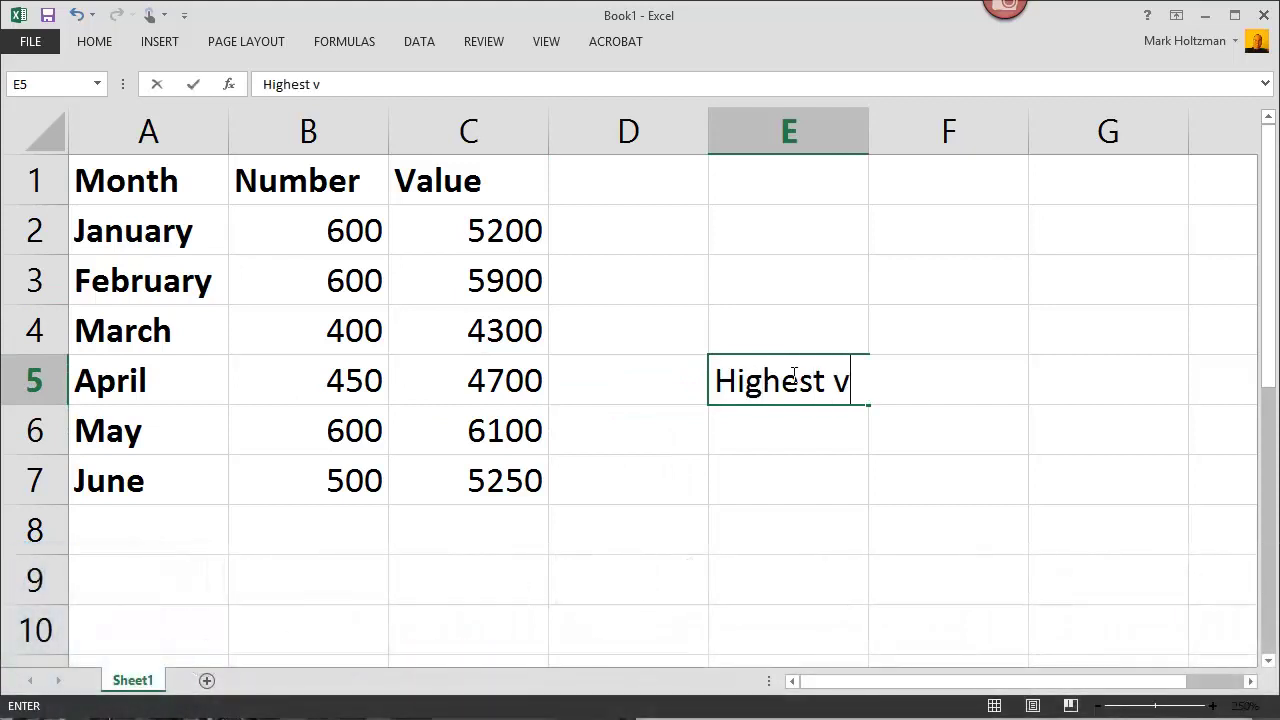
key(Tab)
key(Tab)
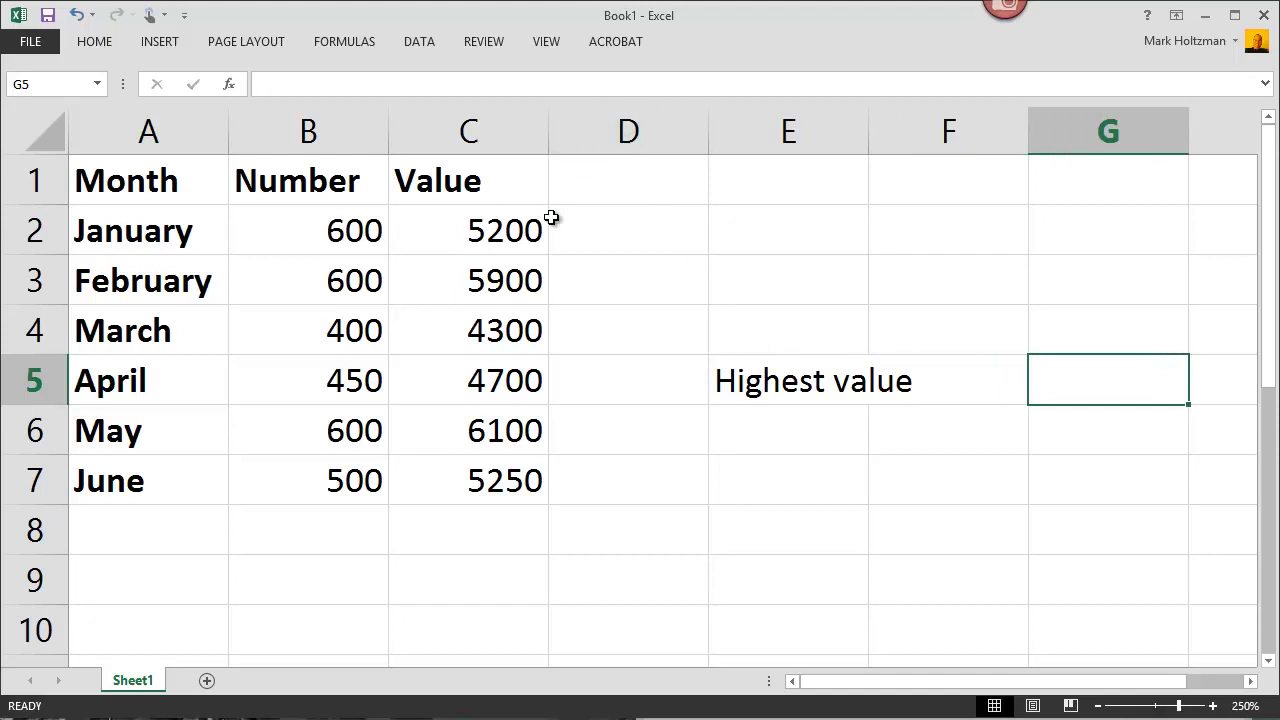
Link cell G5 to May's value with the formula =C6
click(496, 447)
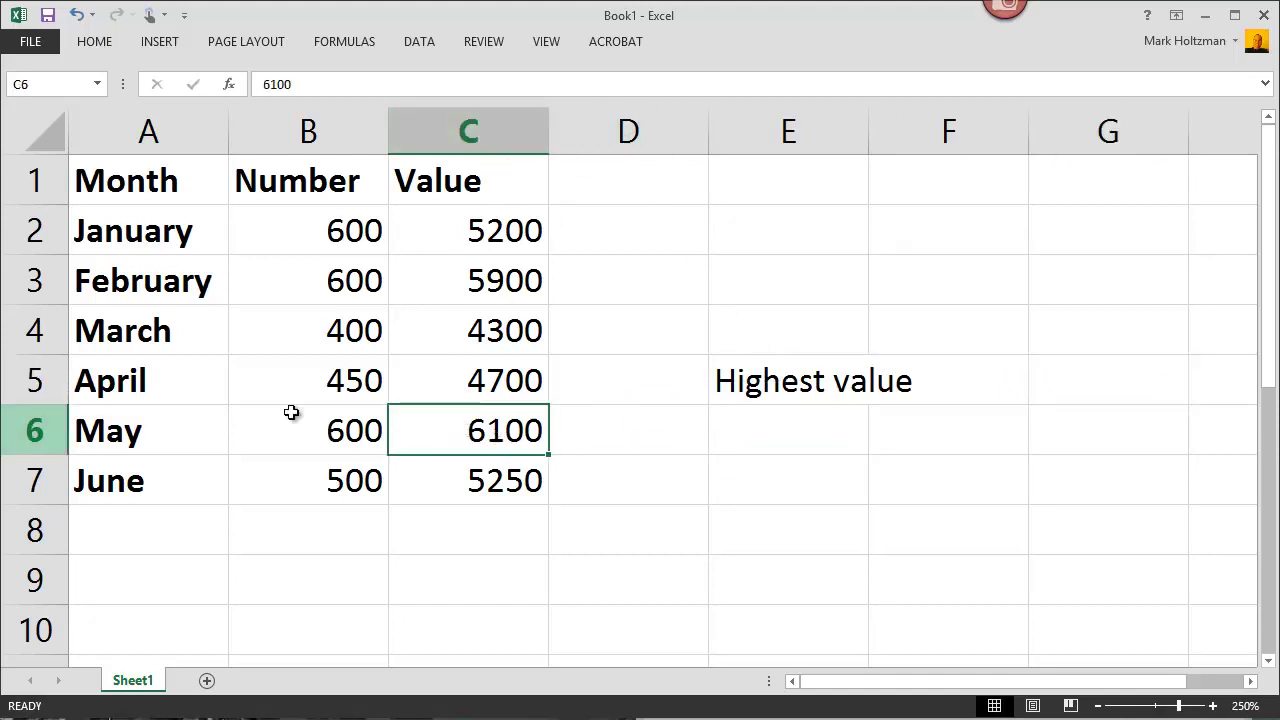
click(1100, 370)
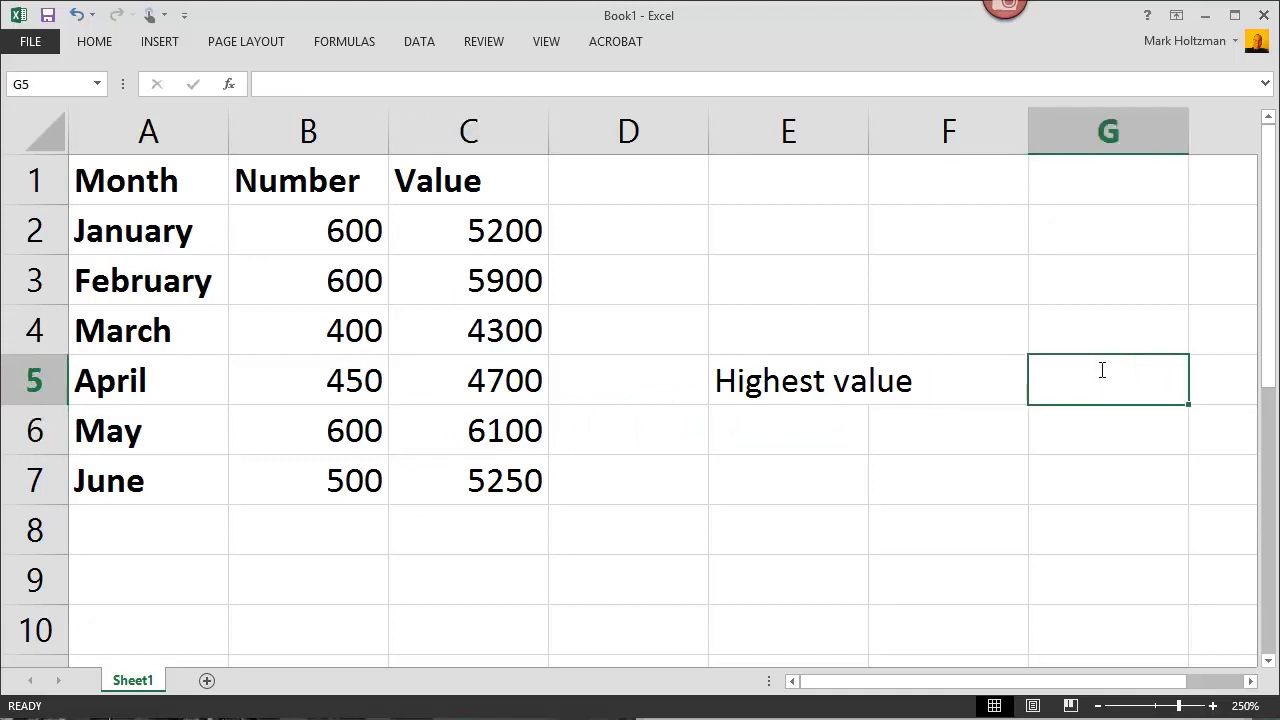
text(=c)
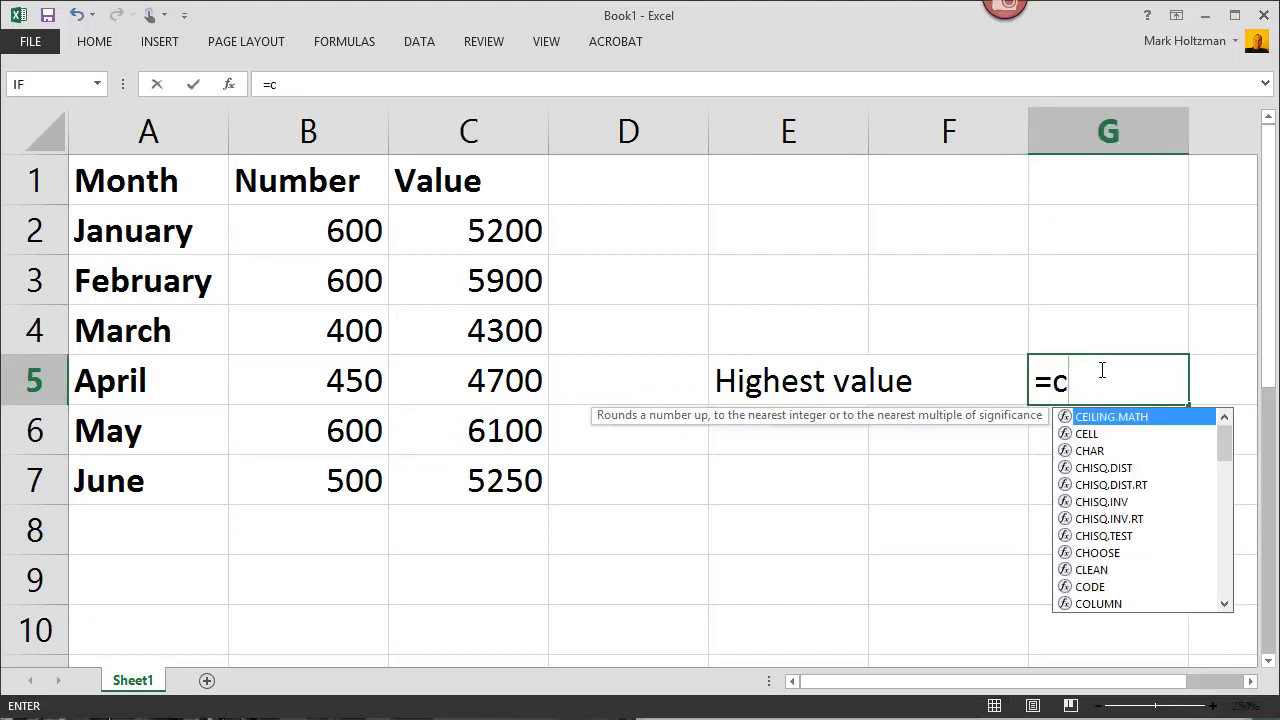
text(6)
key(Return)
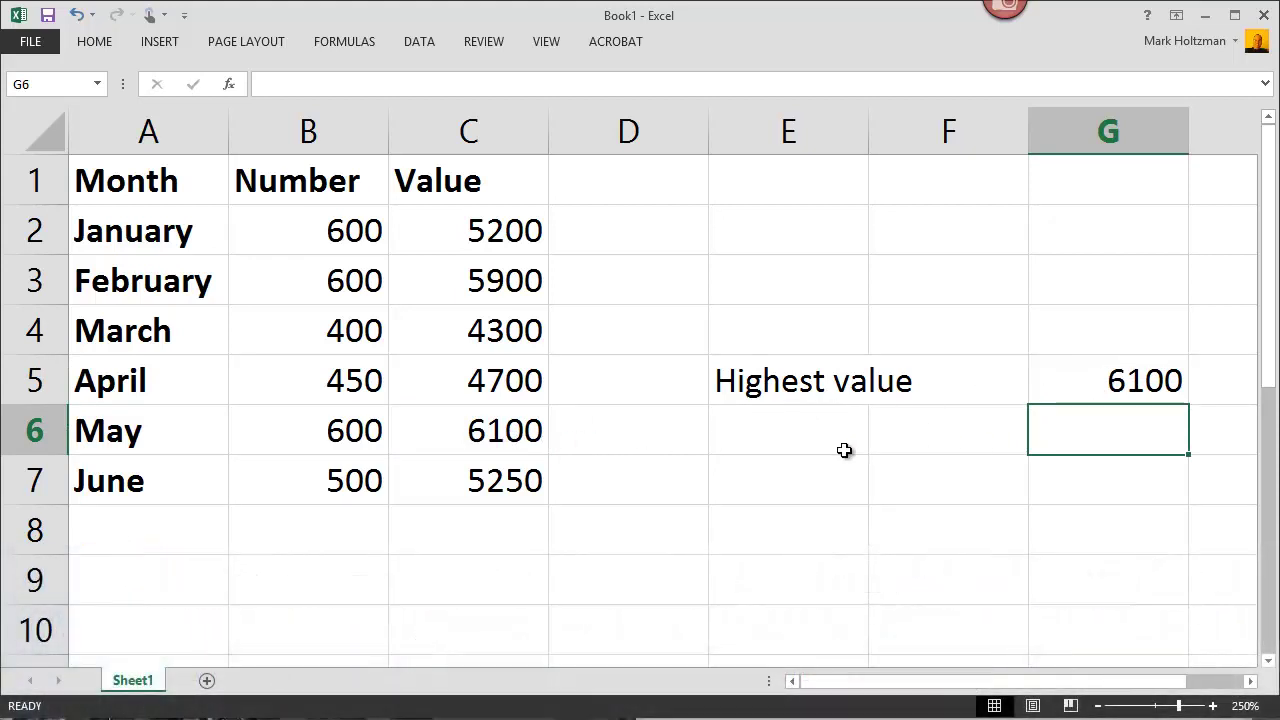
Test the link by setting May's value in C6 to 6200, undo that change and check the formula in G5
click(486, 438)
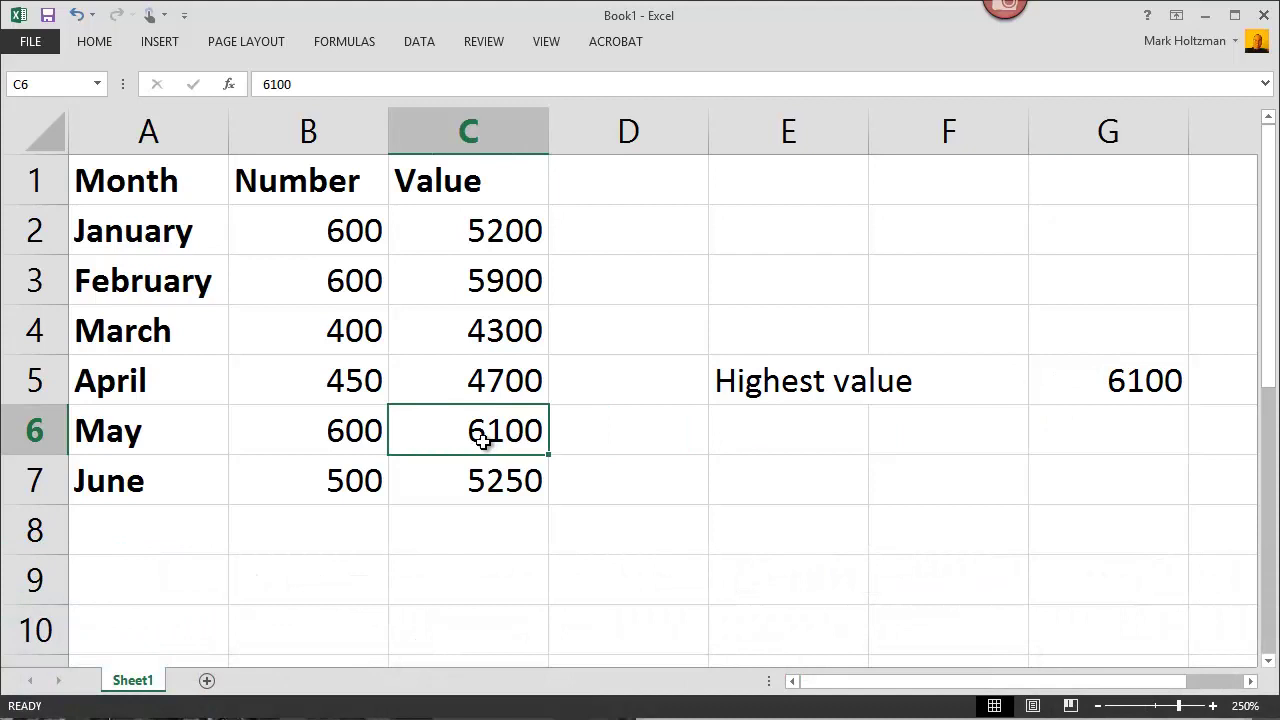
text(6200)
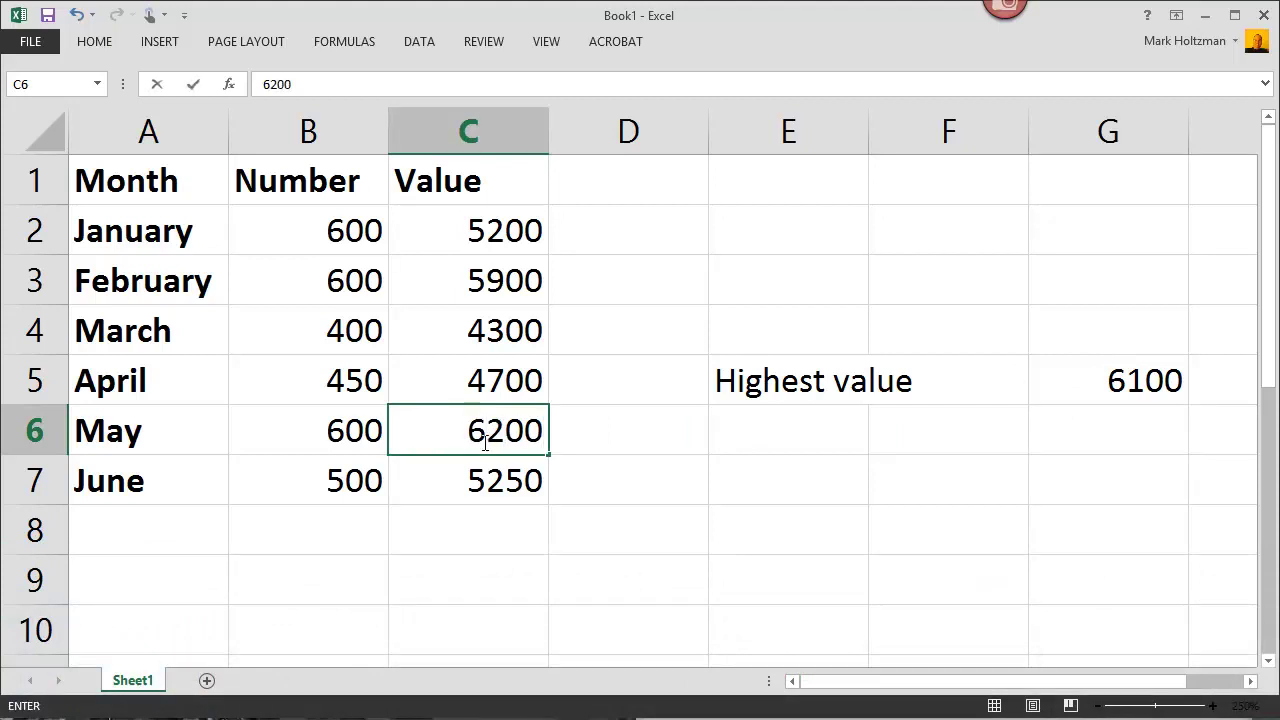
key(Return)
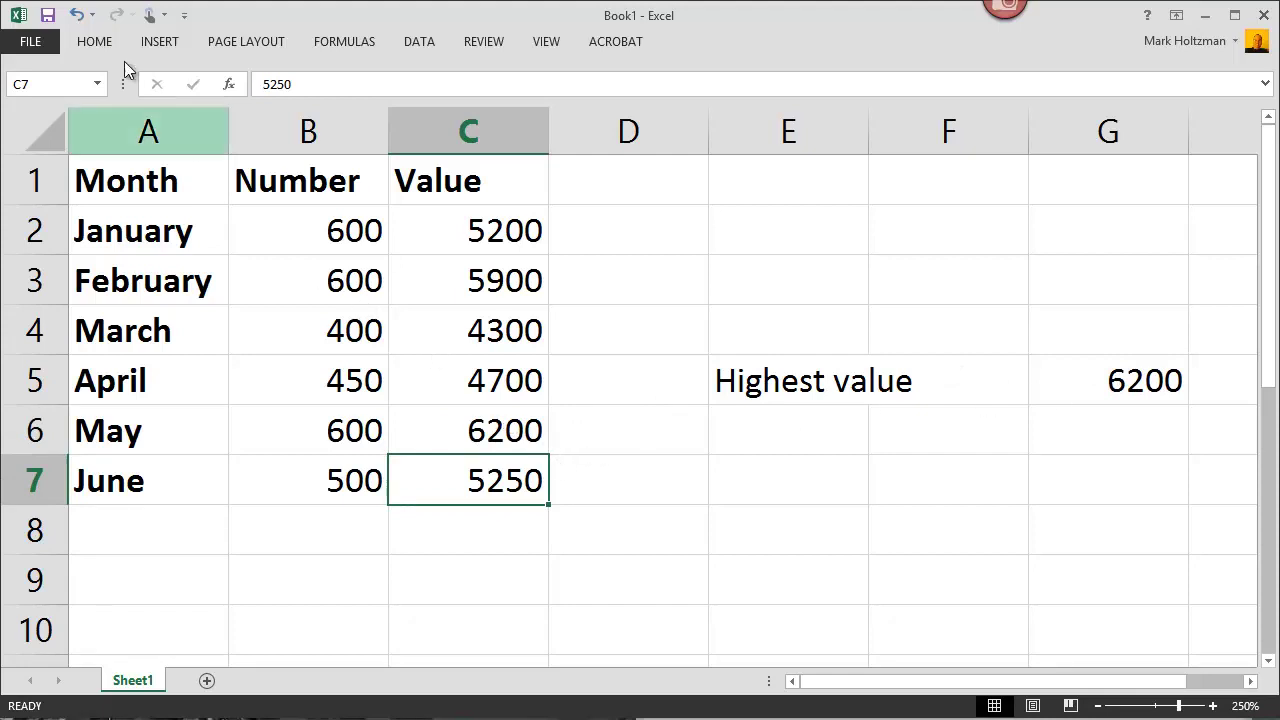
click(76, 14)
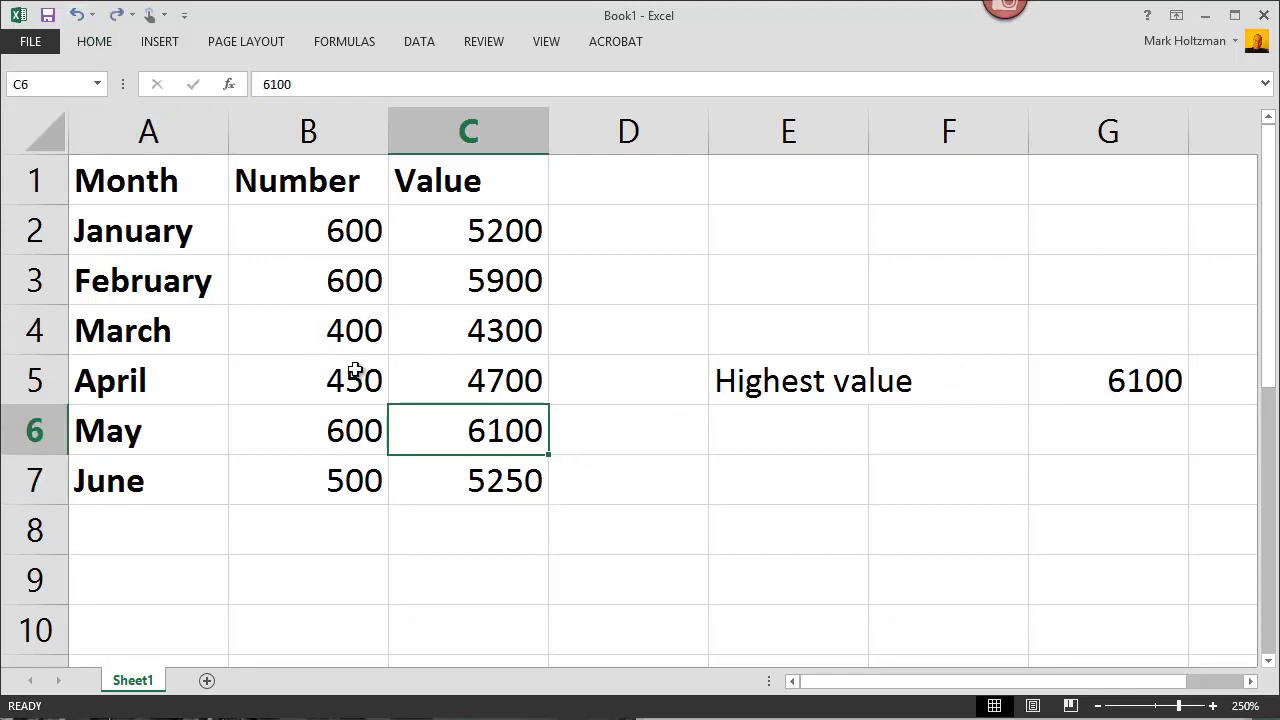
click(1093, 380)
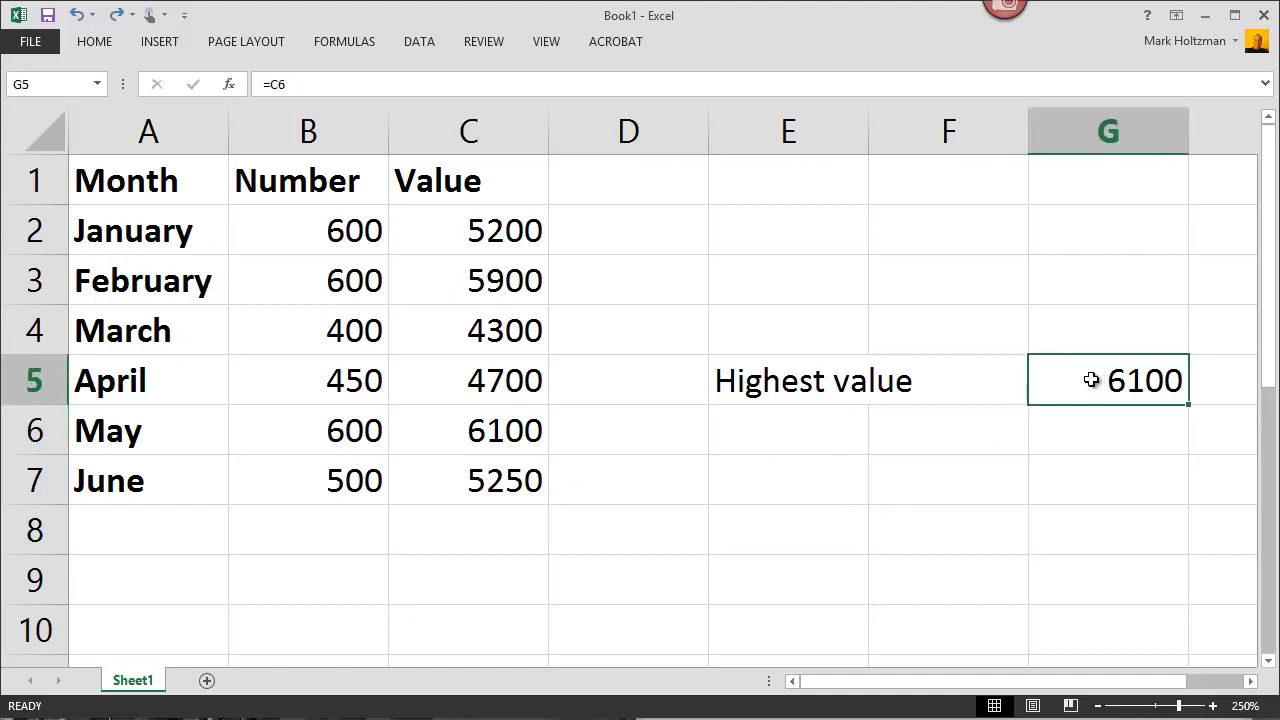
Enter the label "Lowest value" in cell E4 and select cell G4 beside it
click(808, 330)
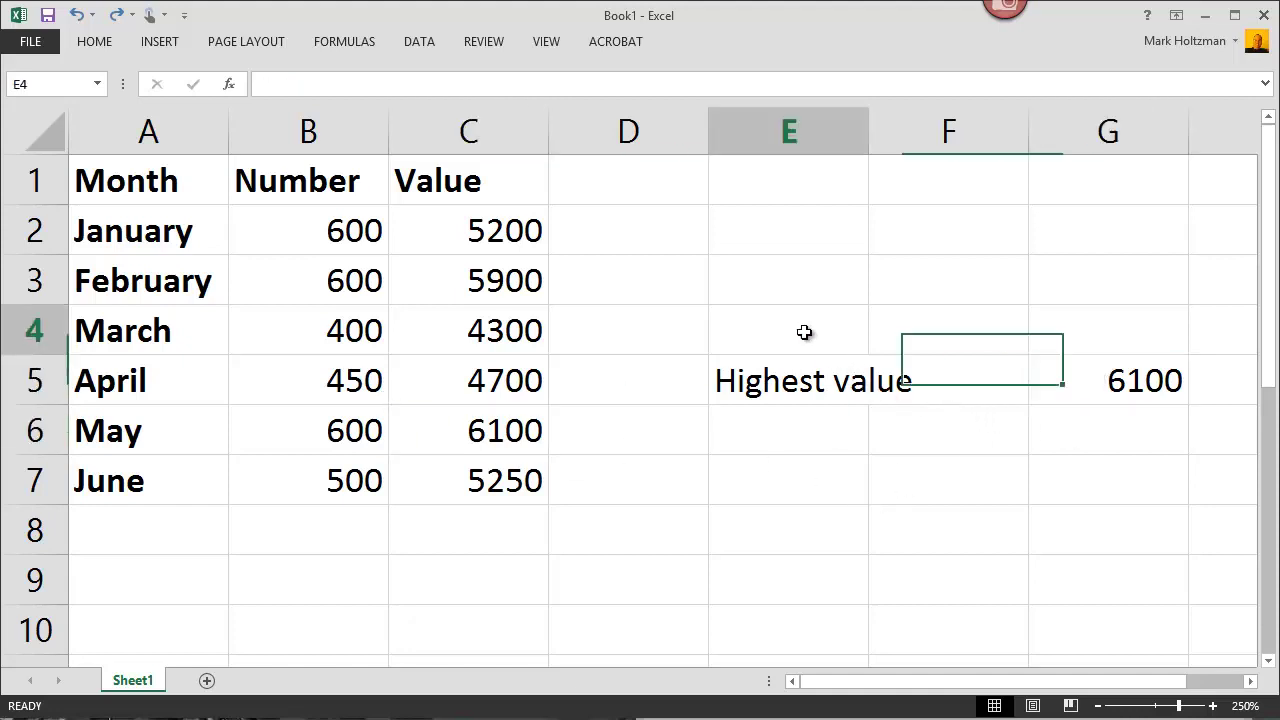
text(Lowest value)
key(Right)
key(Right)
key(Right)
key(Left)
key(Left)
key(Left)
key(Left)
key(Left)
key(Left)
key(Left)
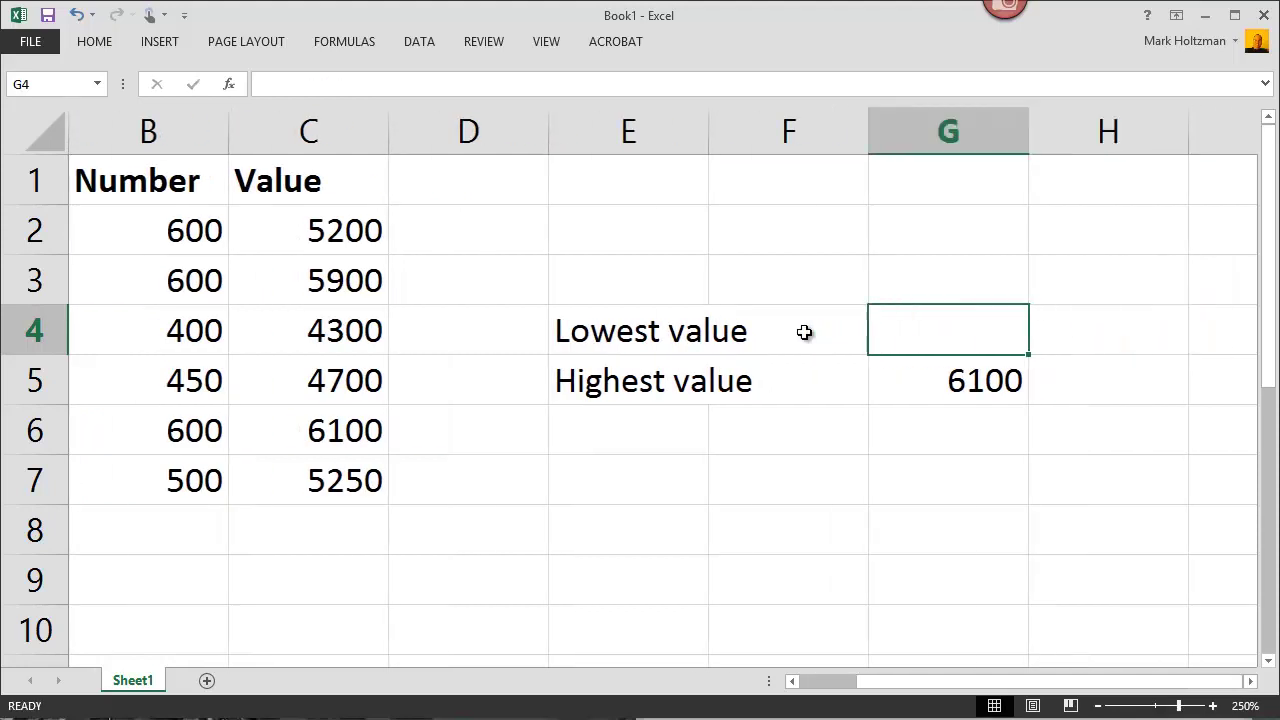
key(Right)
key(Right)
key(Right)
key(Right)
key(Right)
key(Right)
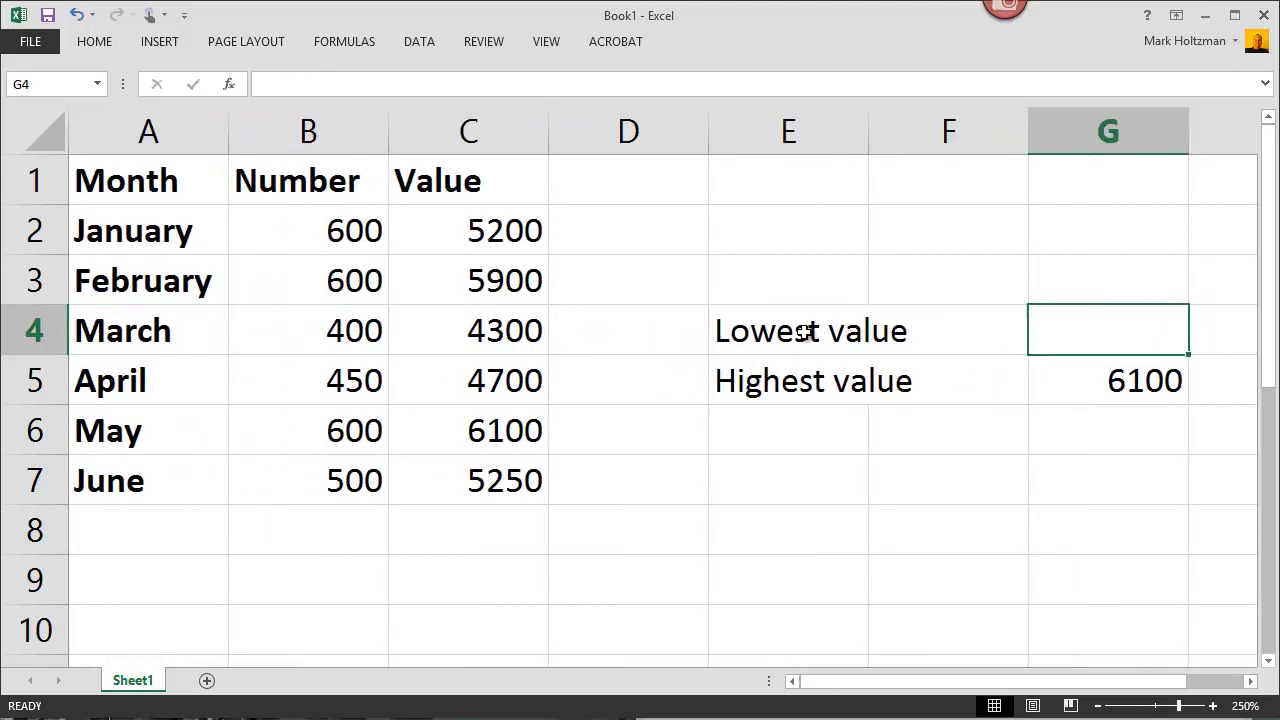
Link the lowest value cell G4 to January's value with the formula =C2
text(=)
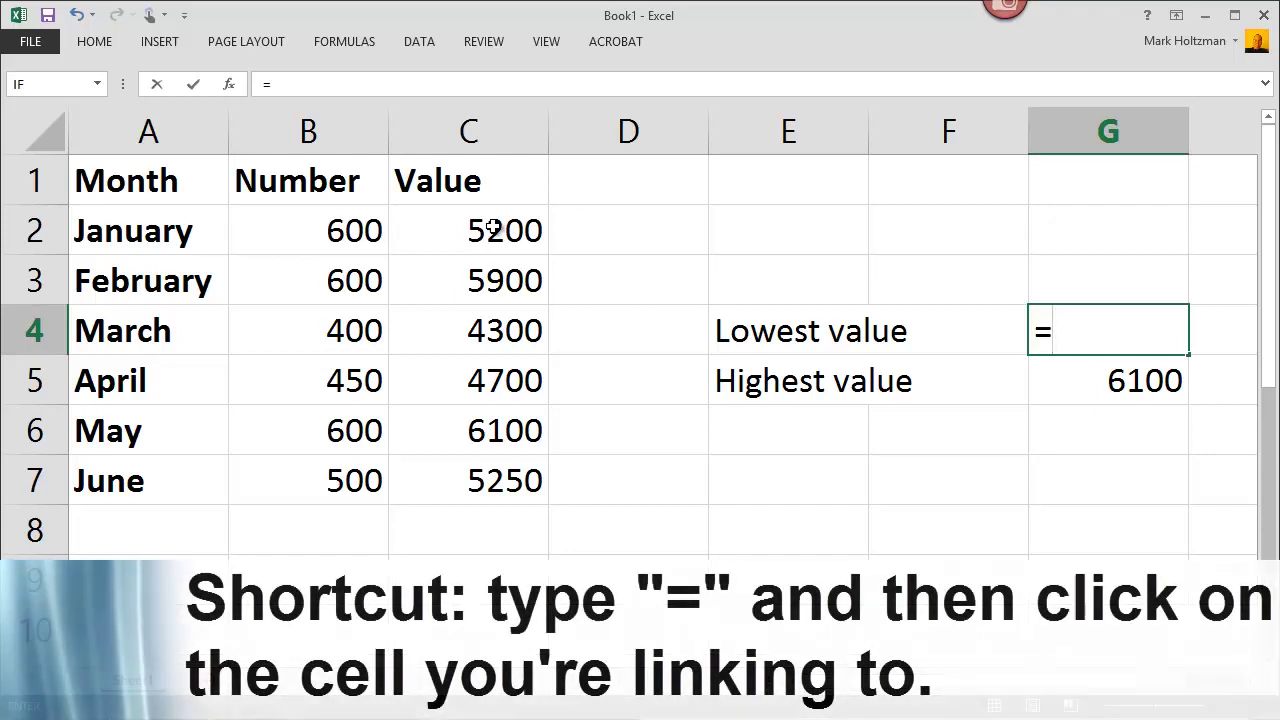
click(493, 227)
key(Return)
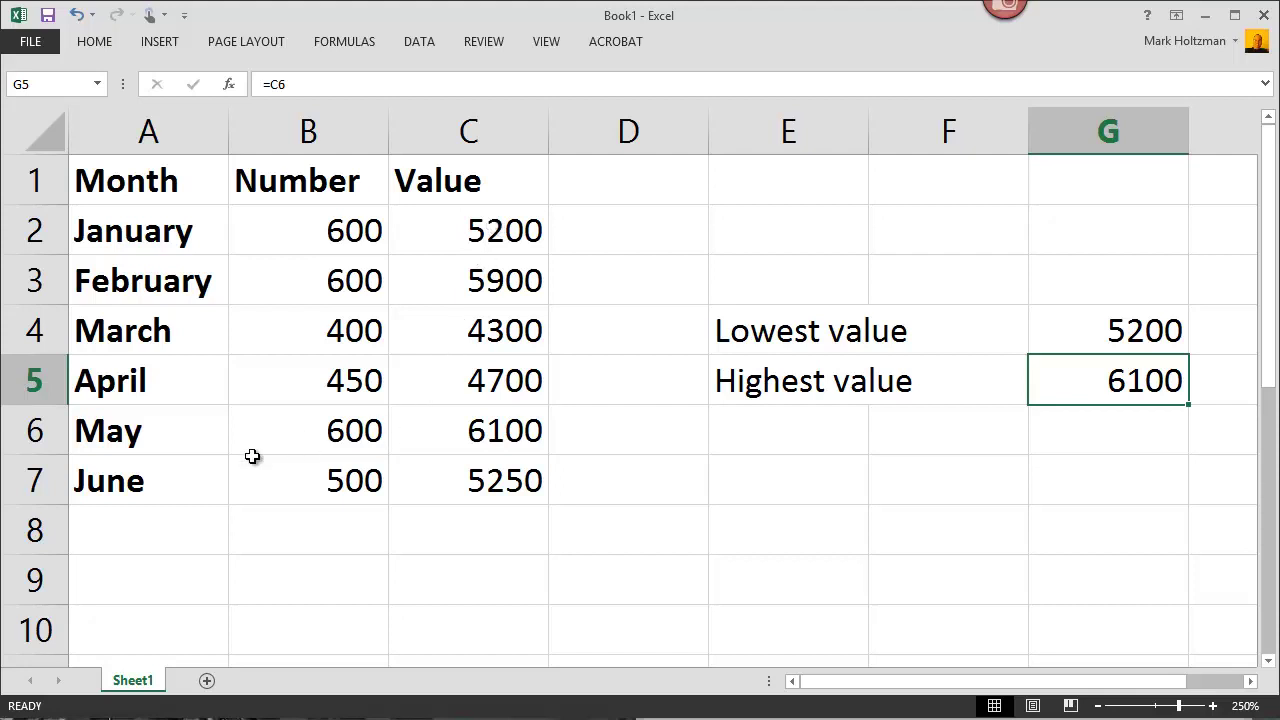
Add the row label "Total" in cell A8, below June
click(97, 529)
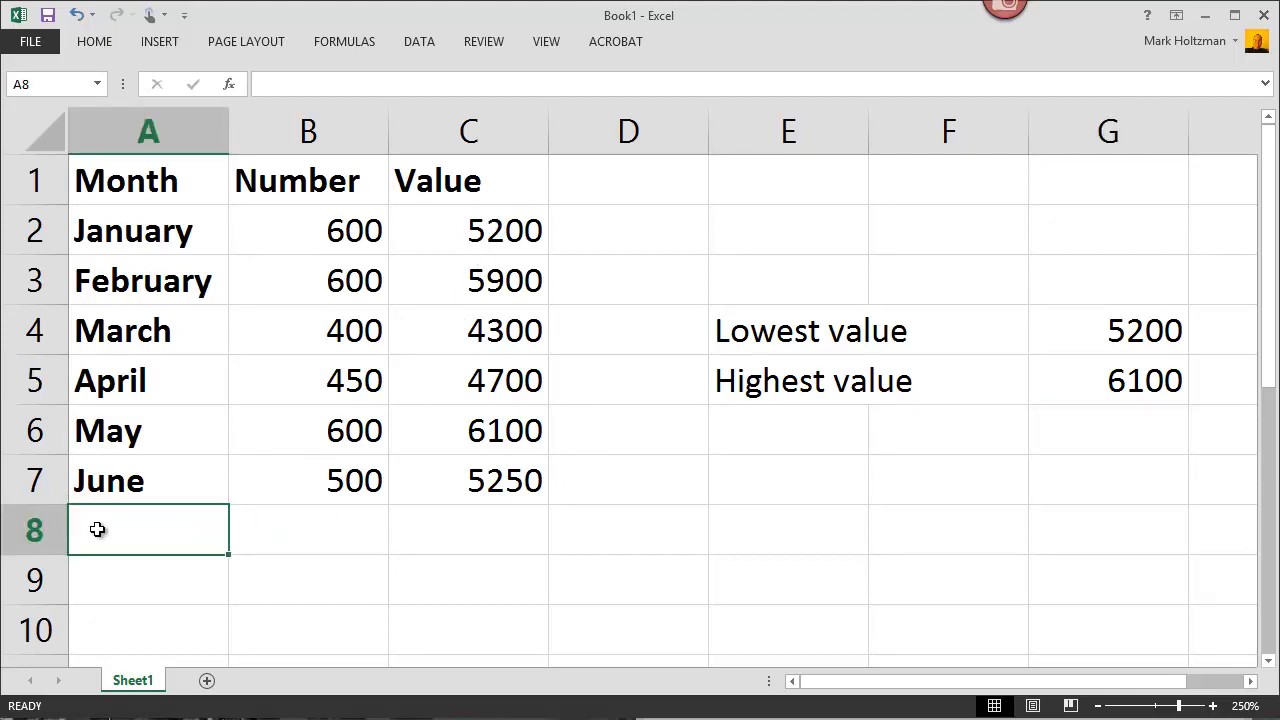
text(Total)
key(Tab)
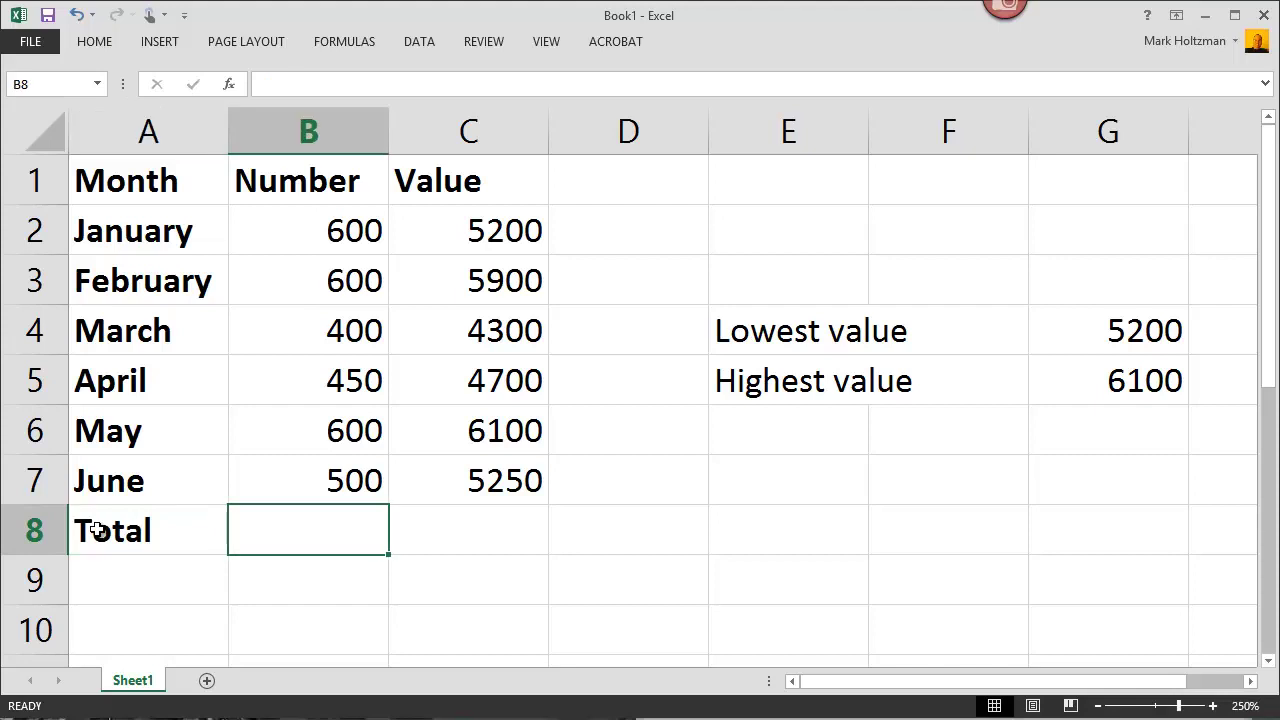
Total the Number column in B8 by adding the individual month cells with =B2+B3+B4+B5+B6+B7
text(=)
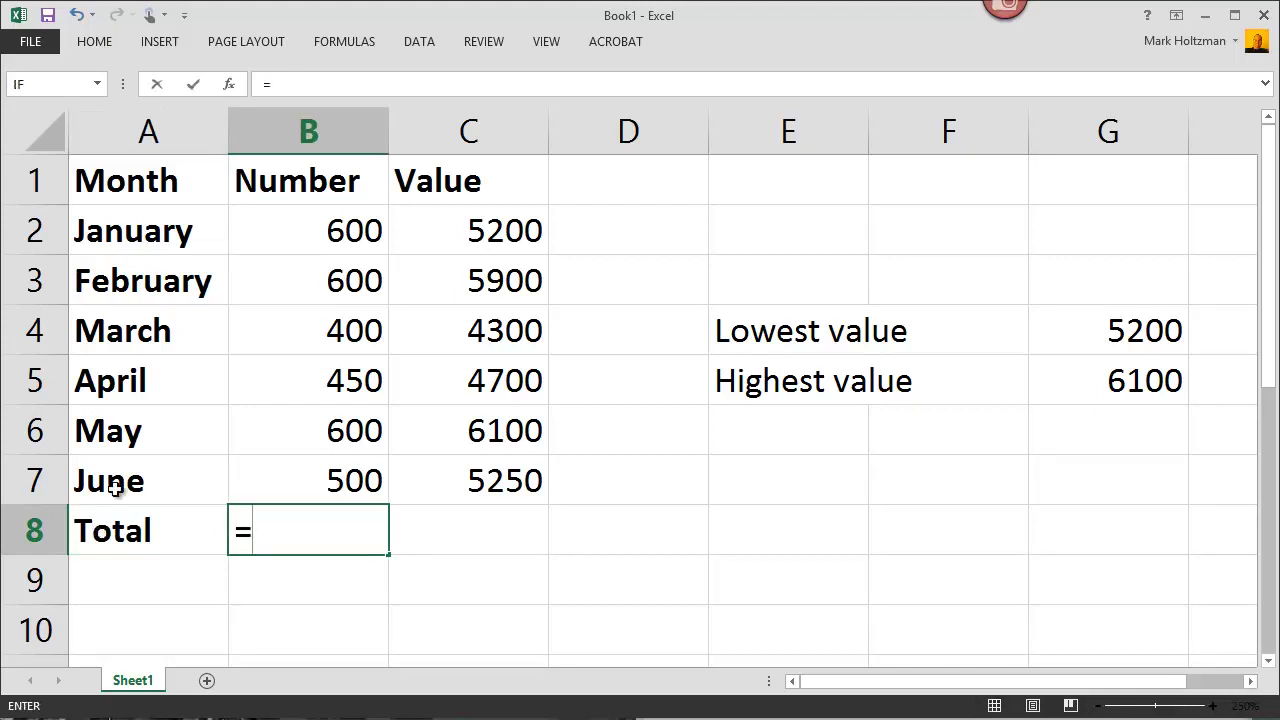
click(275, 237)
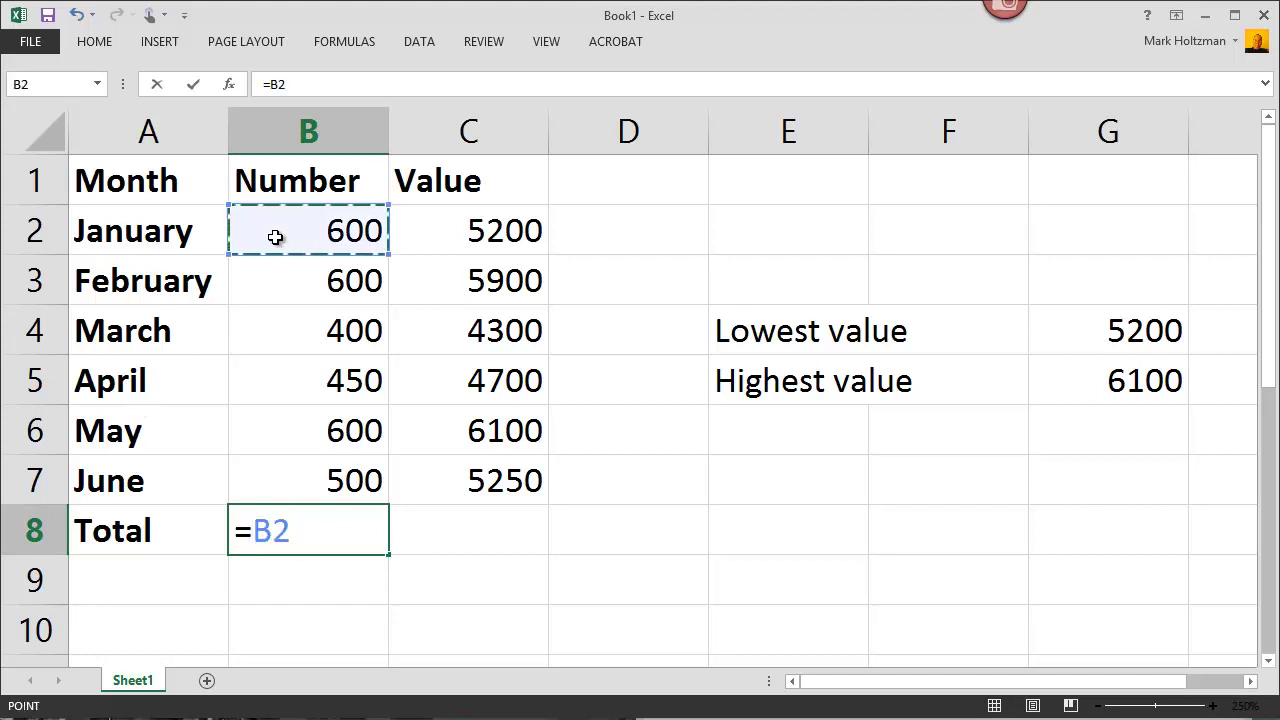
text(+)
click(273, 283)
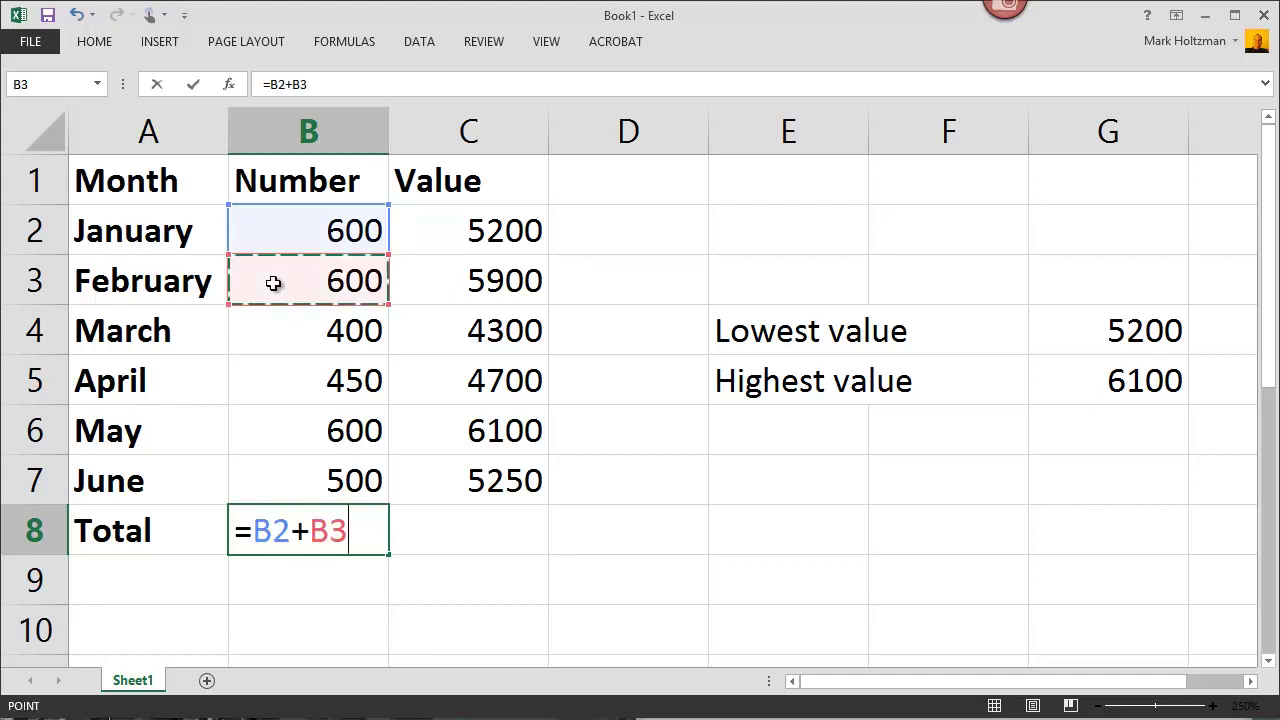
text(+)
click(275, 332)
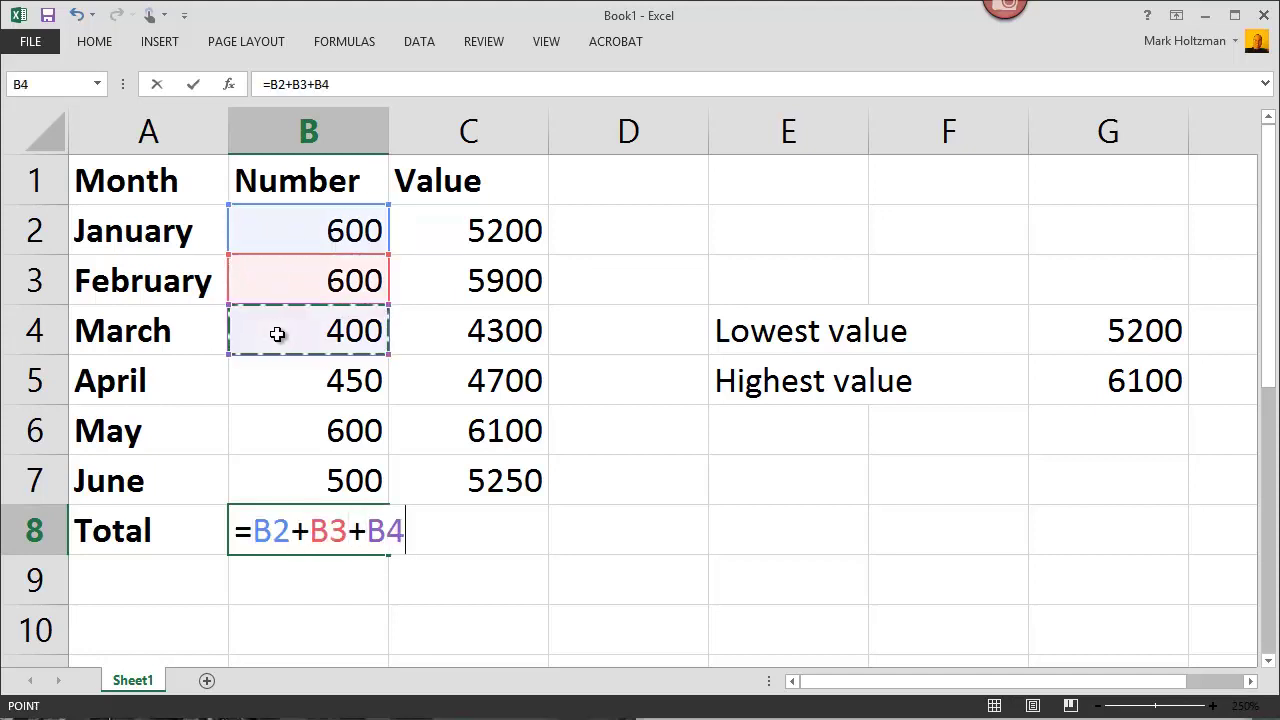
text(+)
click(265, 376)
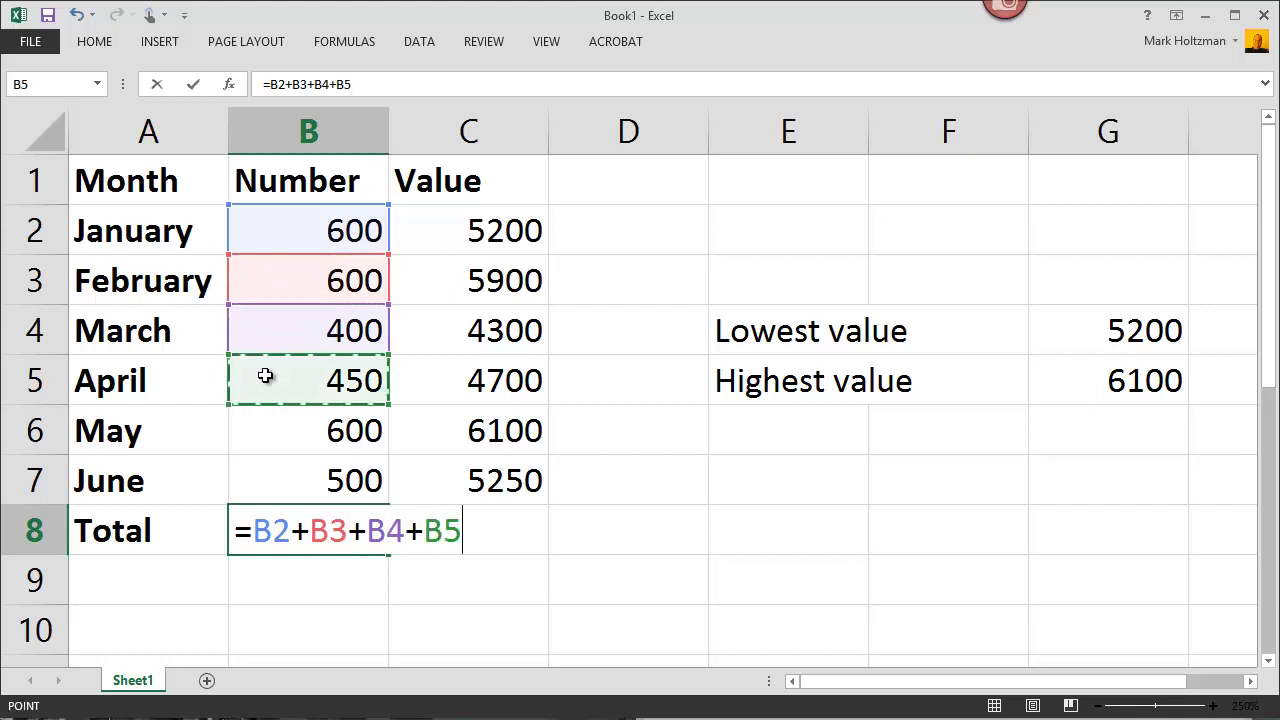
text(+)
click(275, 425)
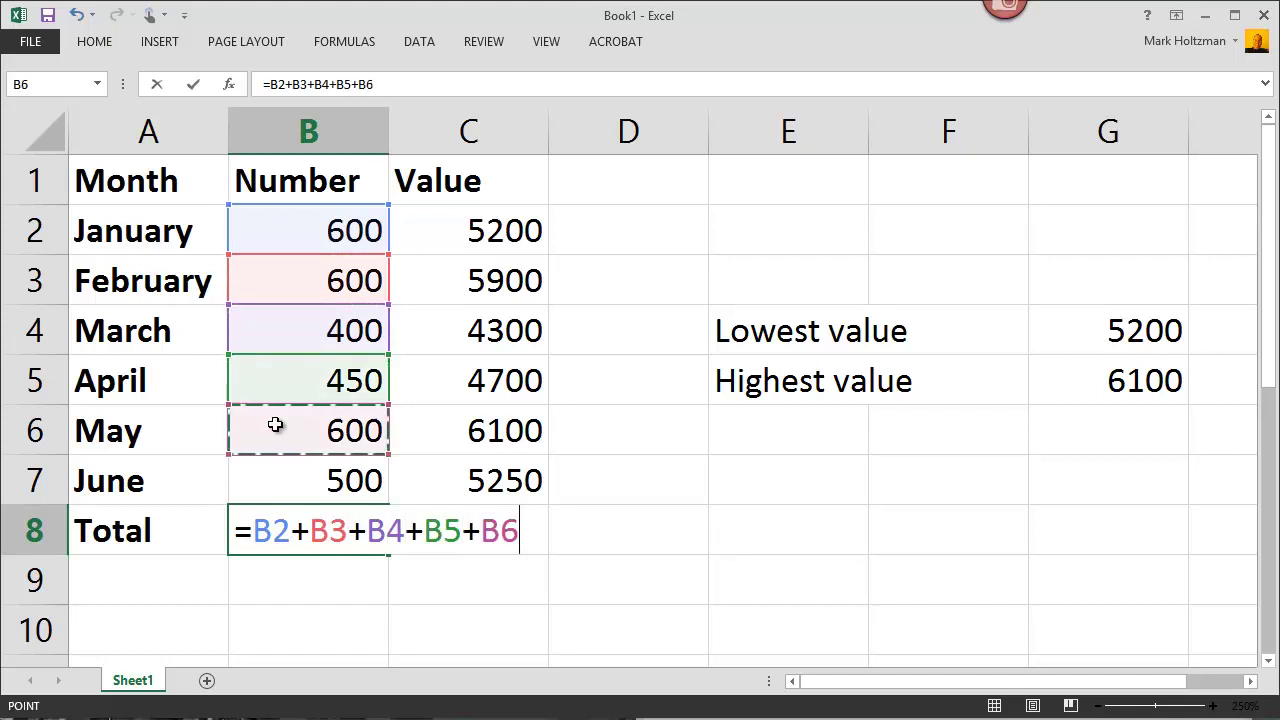
text(+)
click(295, 475)
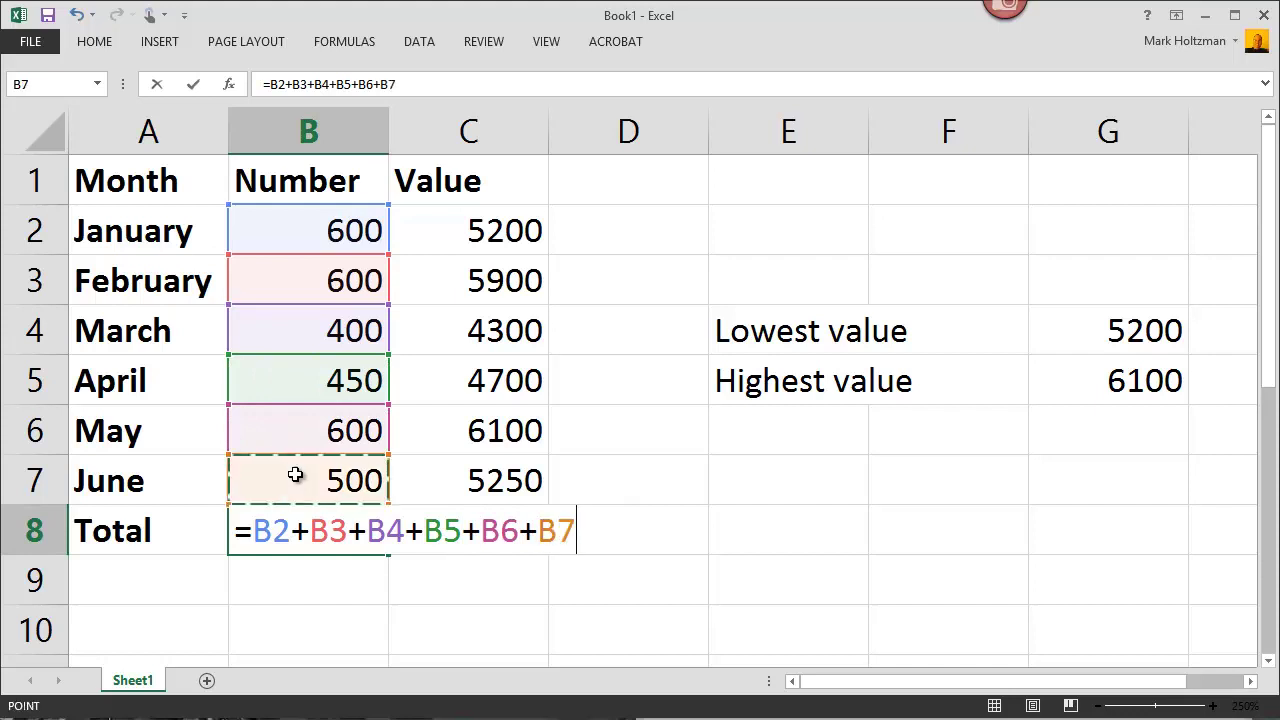
key(Return)
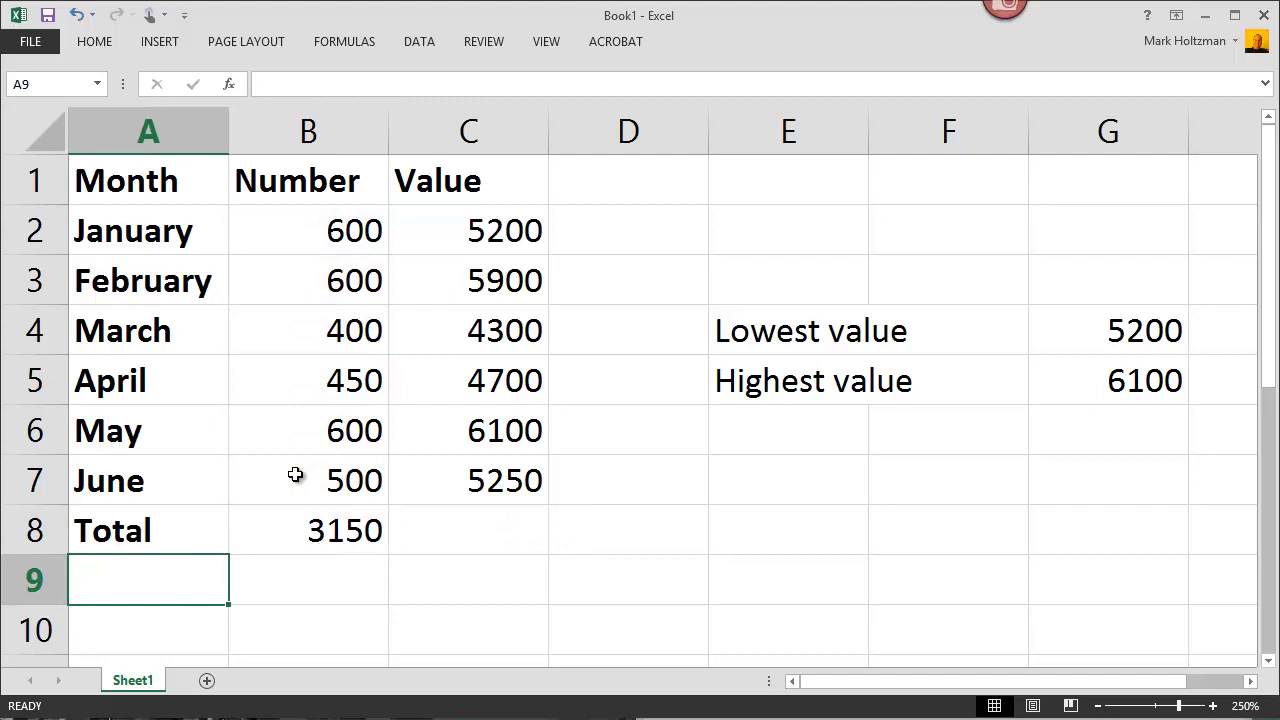
Test the total formula by setting June's number in B7 to 499, and undo that change
click(295, 475)
text(499)
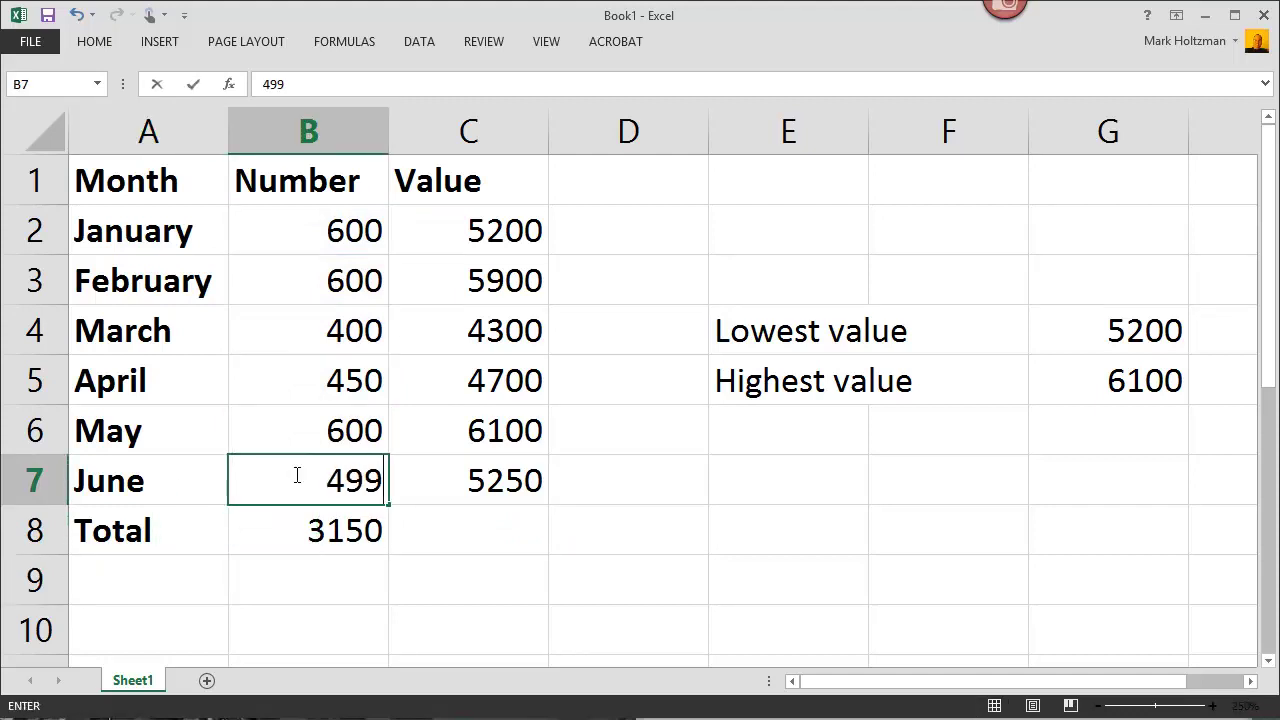
key(Return)
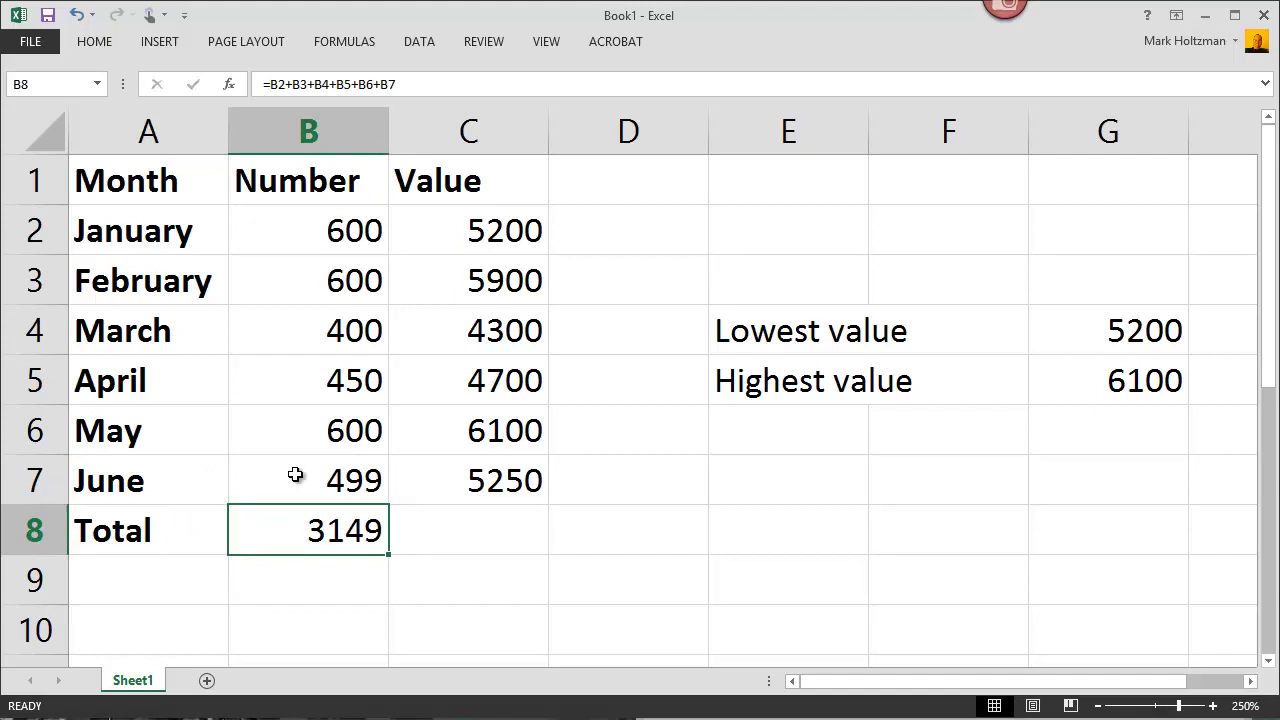
key(ctrl+z)
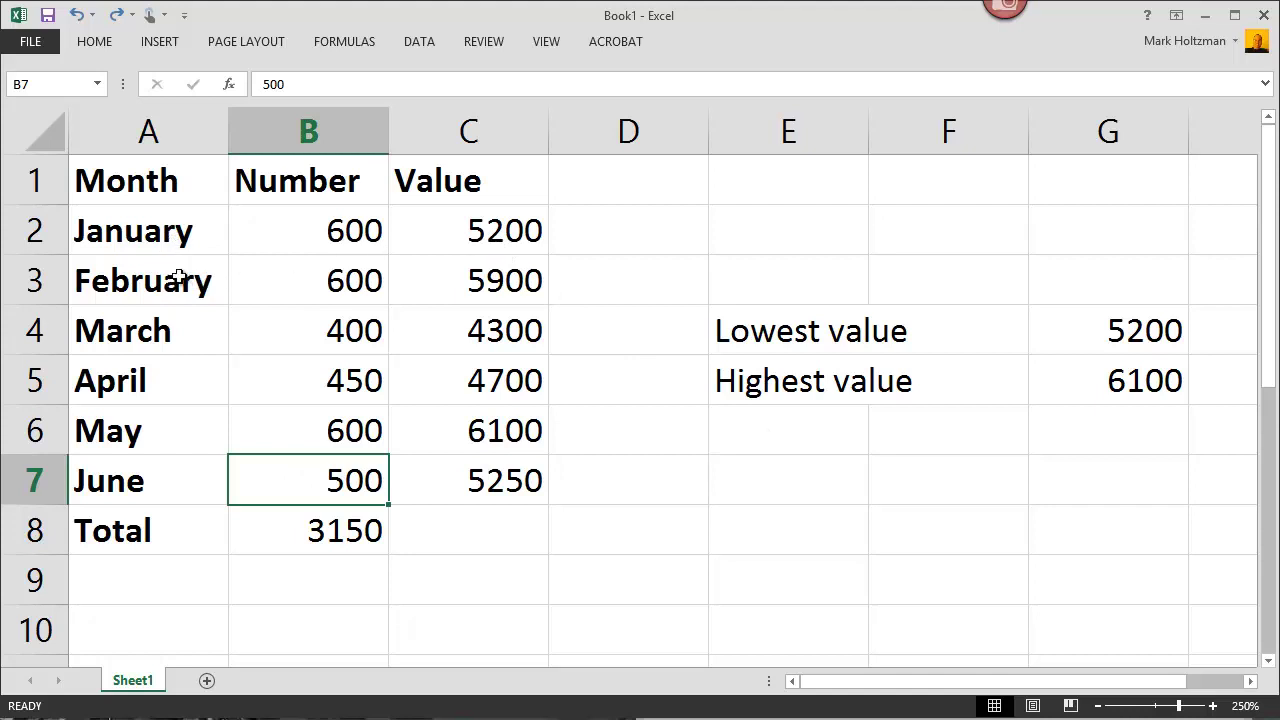
Enter the label "Increase in February" in cell E6
click(765, 427)
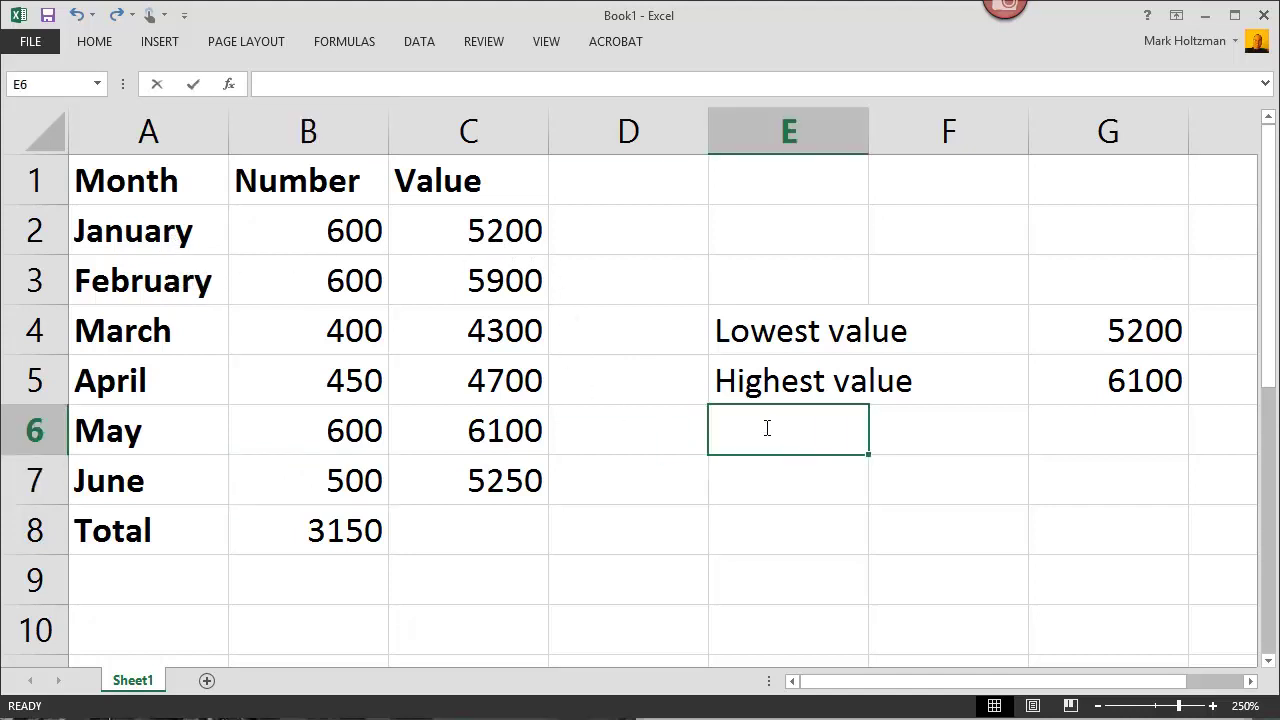
text(Increase in February)
key(Tab)
key(Tab)
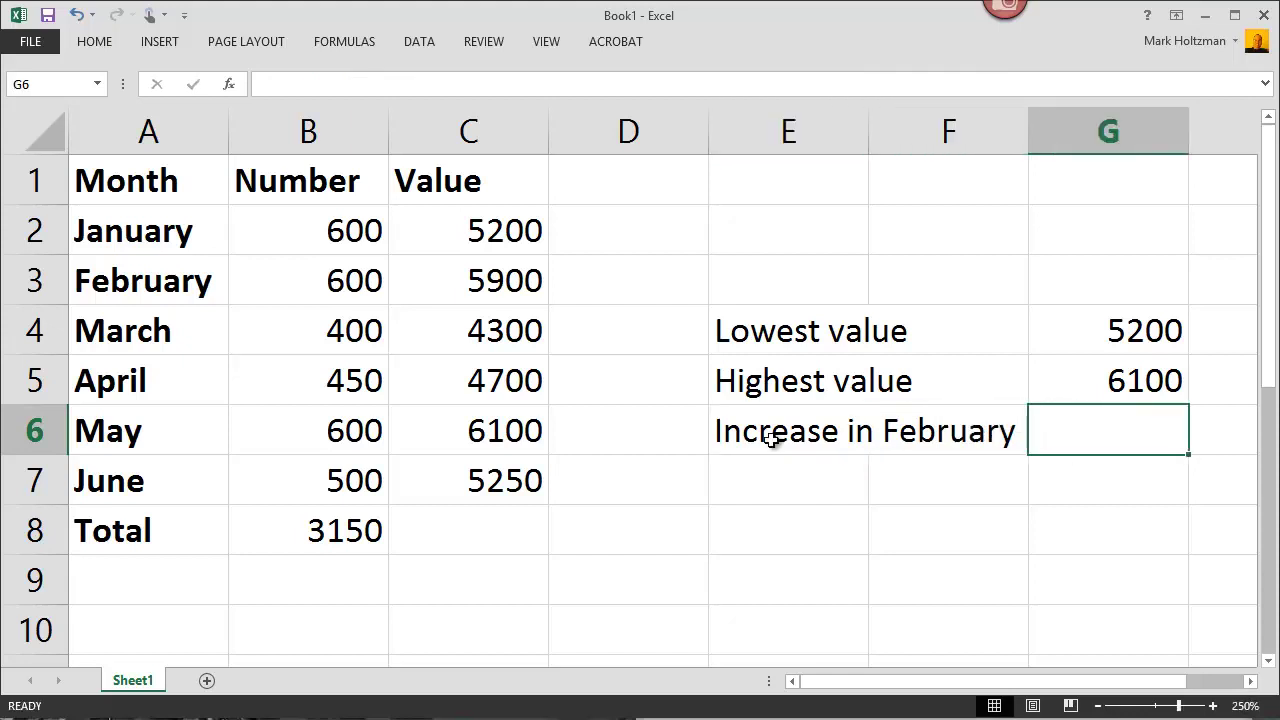
Calculate February's increase in value in G6 by subtracting January's value with =C3-C2
text(=)
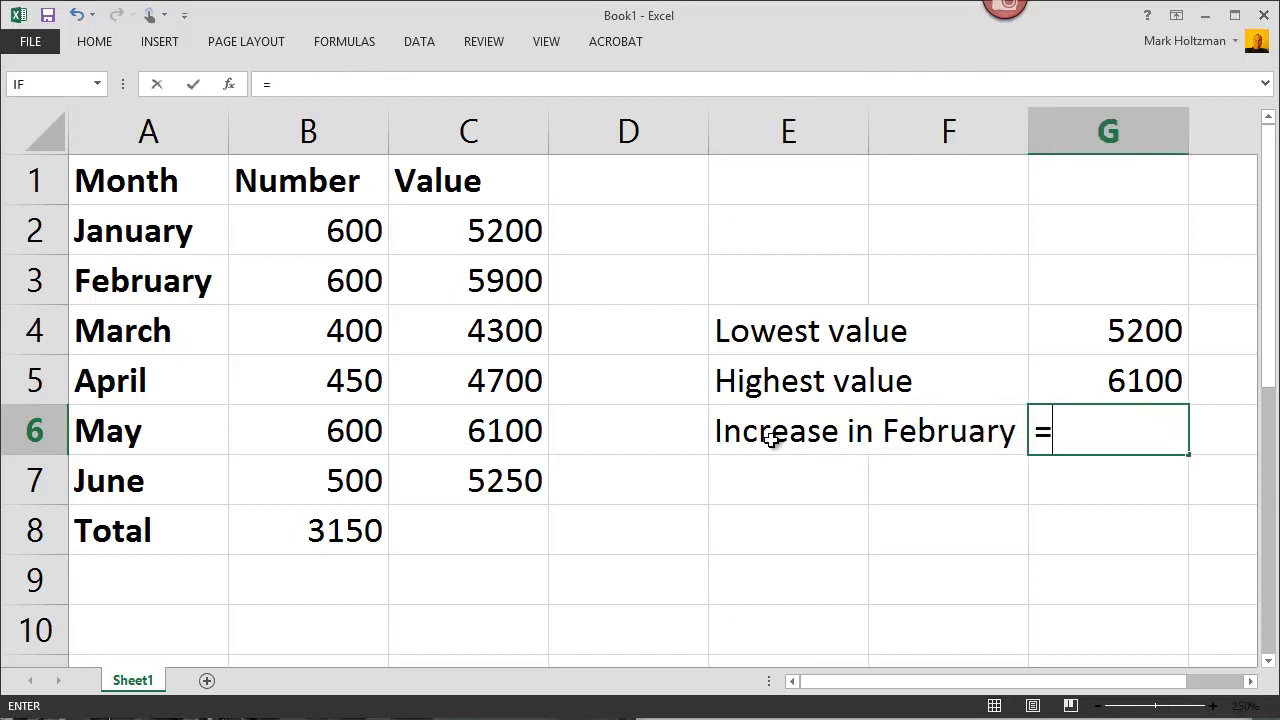
click(491, 285)
text(-)
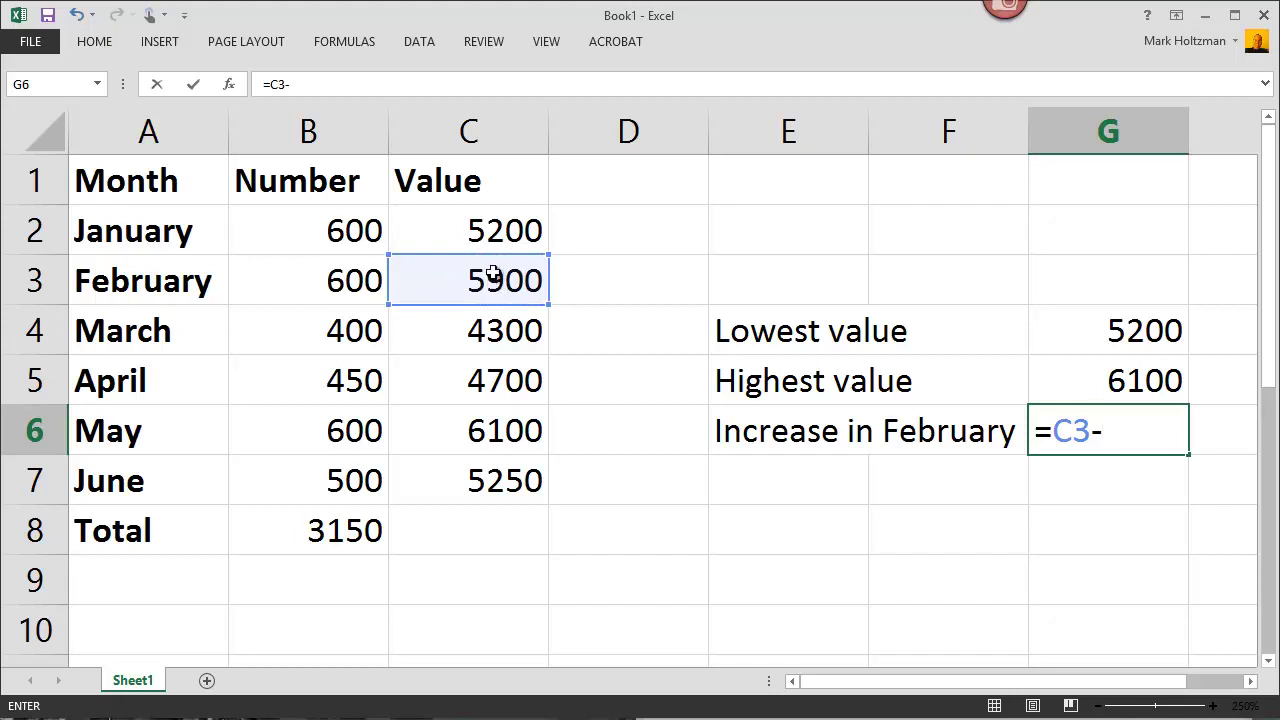
click(490, 238)
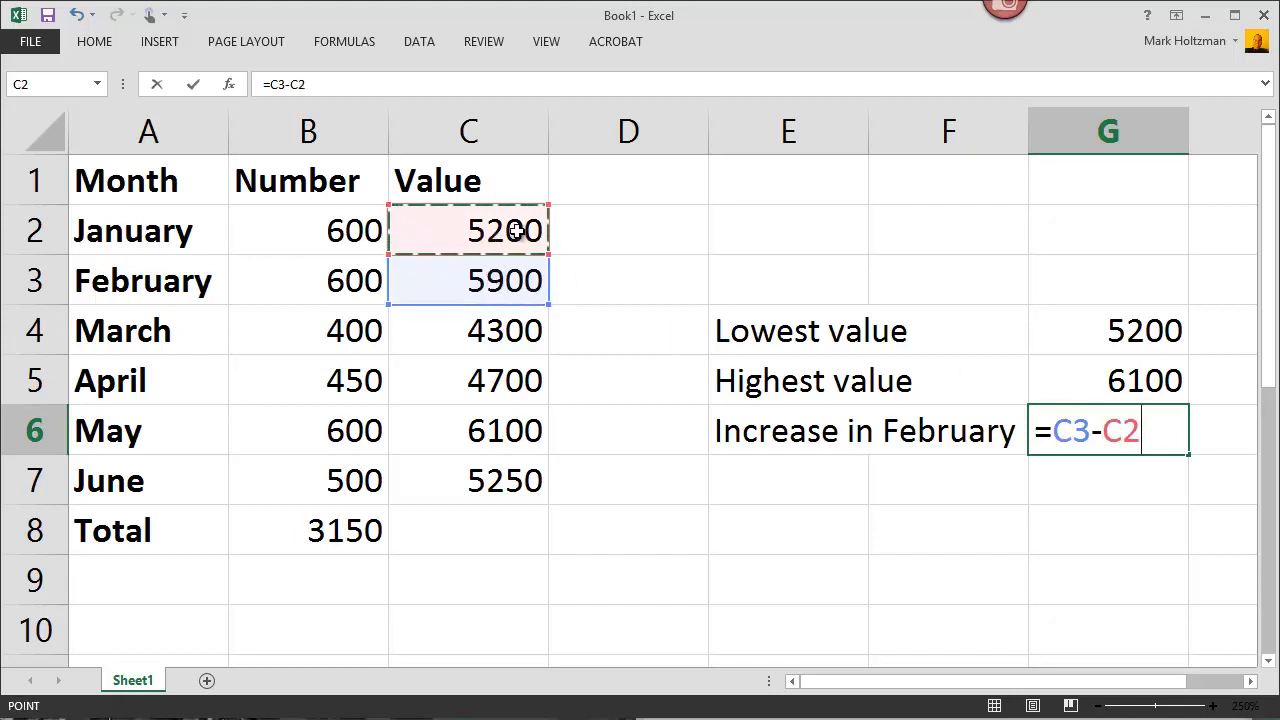
key(Return)
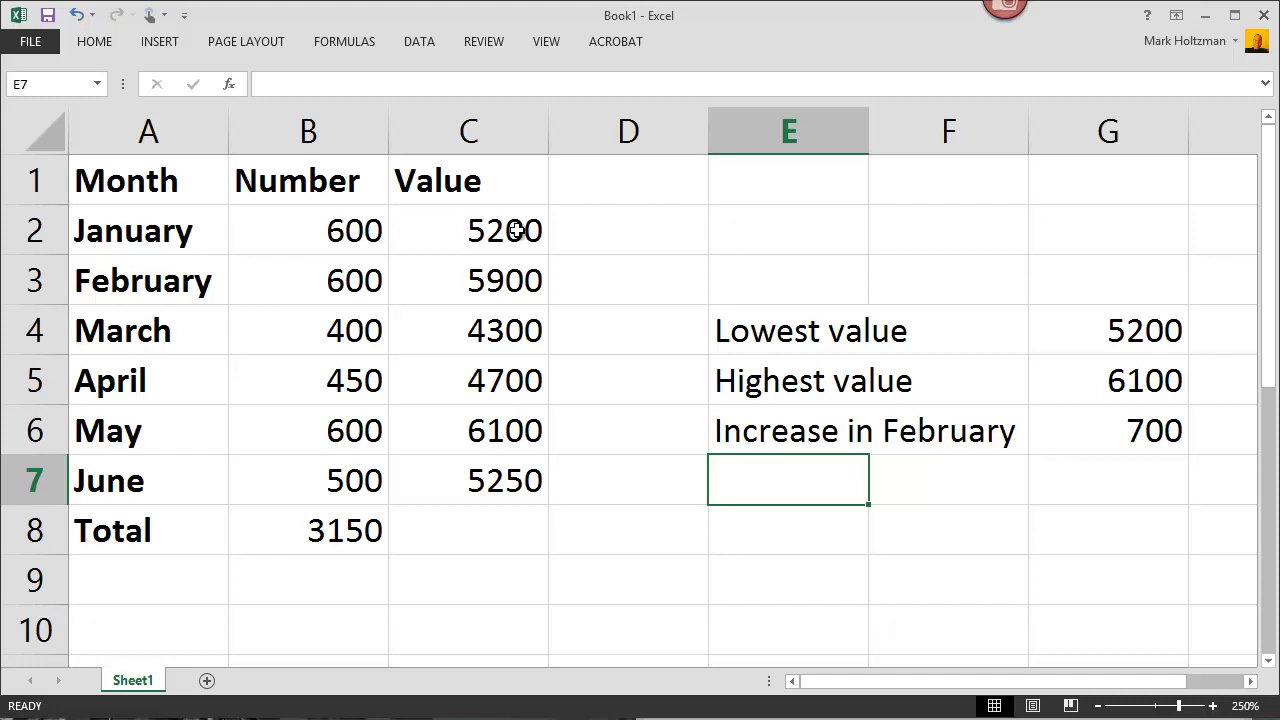
Multiply January's number by its value in cell D2 with the formula =B2*C2
key(Up)
key(Up)
key(Up)
key(Up)
key(Up)
key(Left)
key(Left)
key(Left)
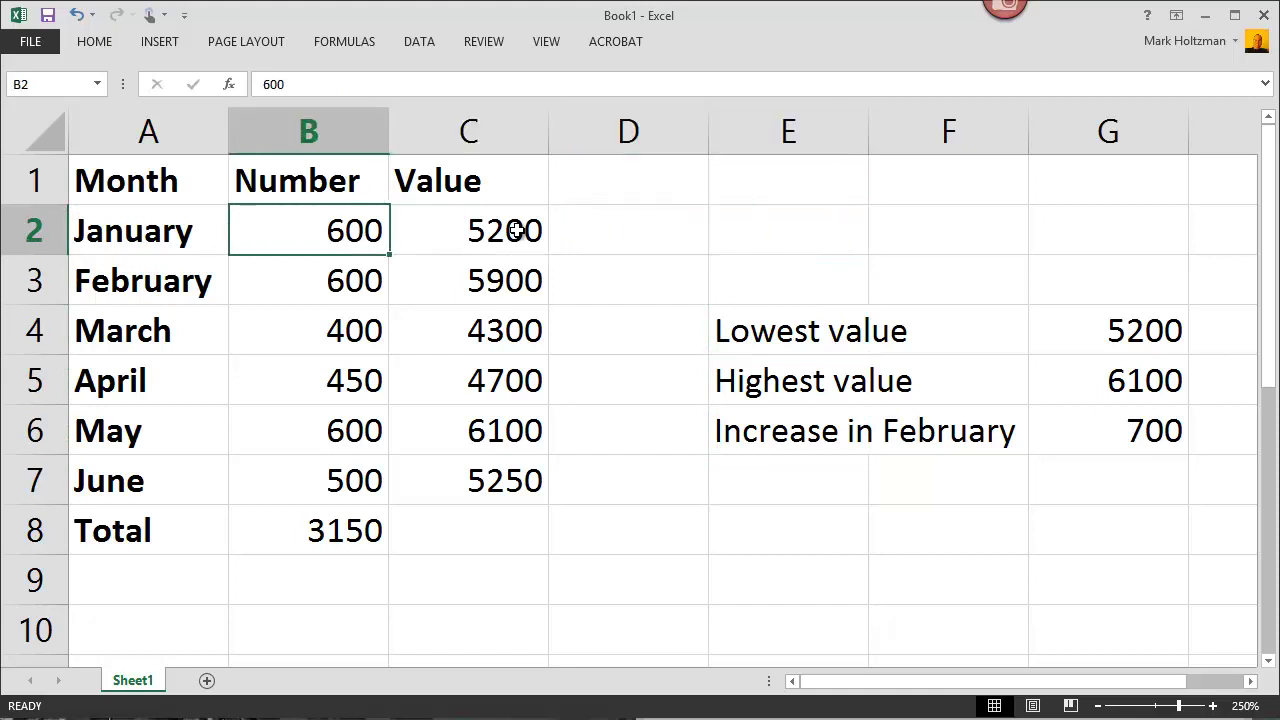
key(Right)
key(Right)
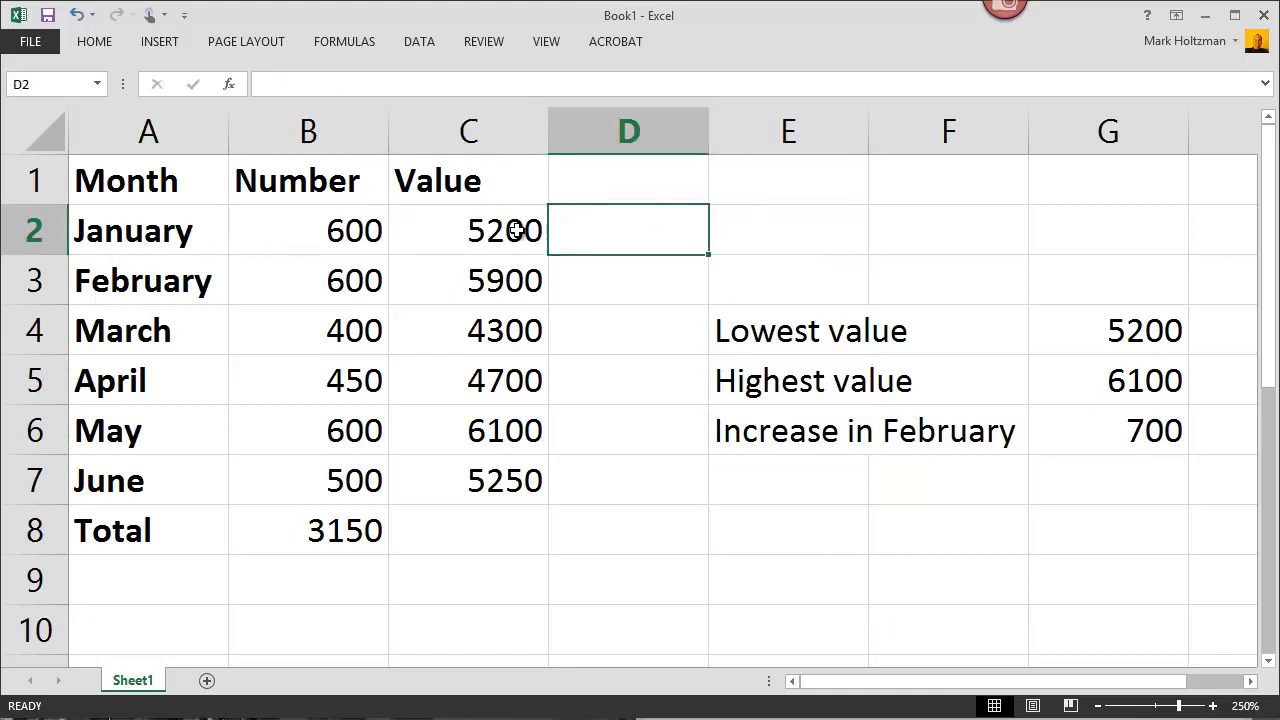
text(=)
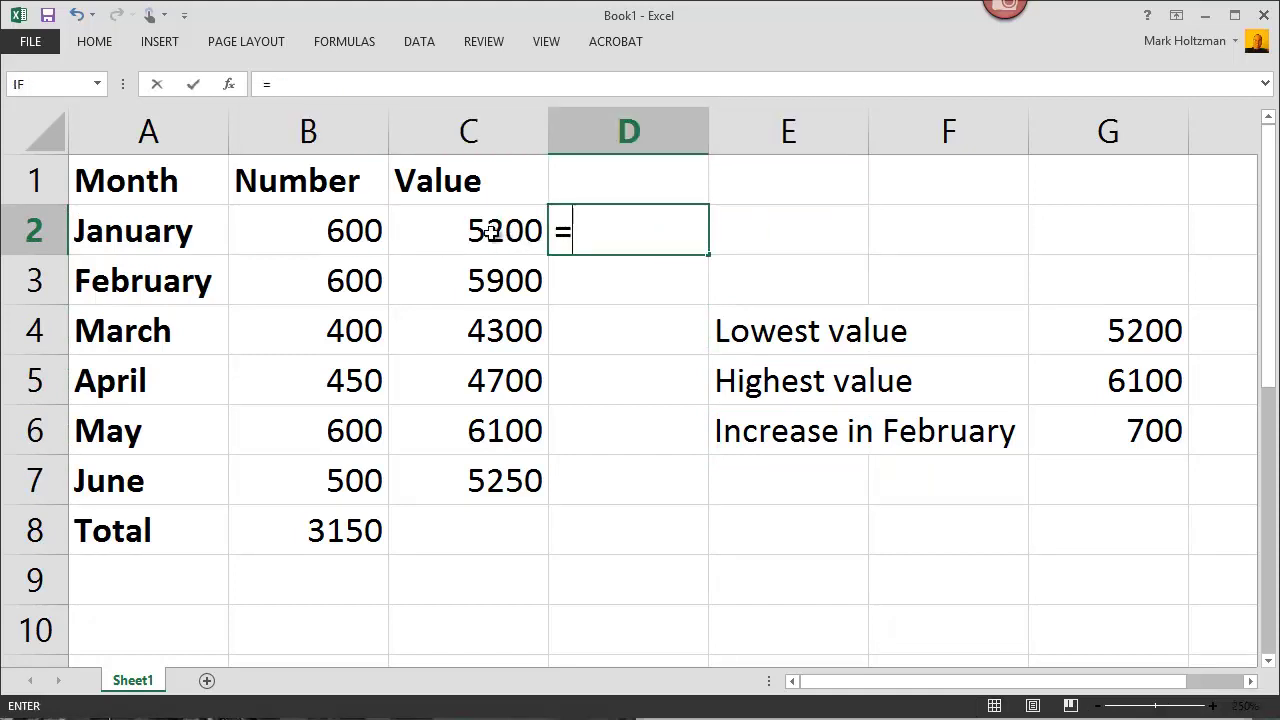
click(314, 238)
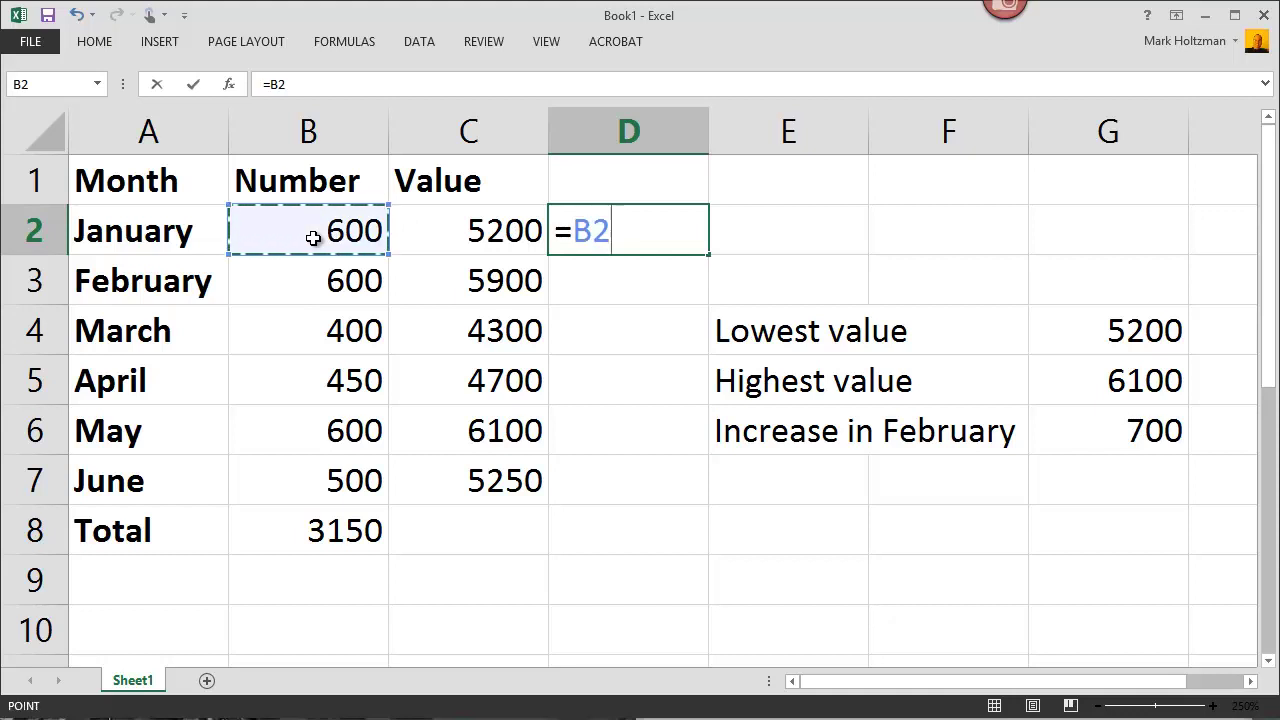
text(*)
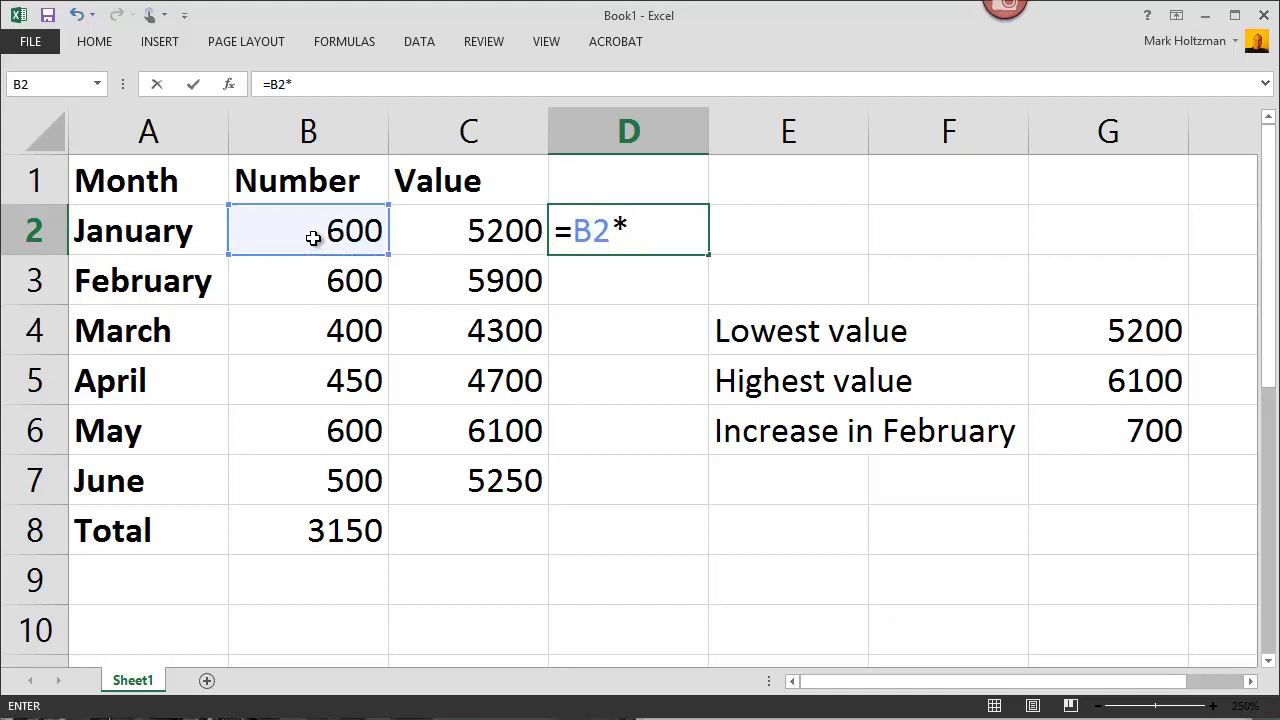
click(425, 229)
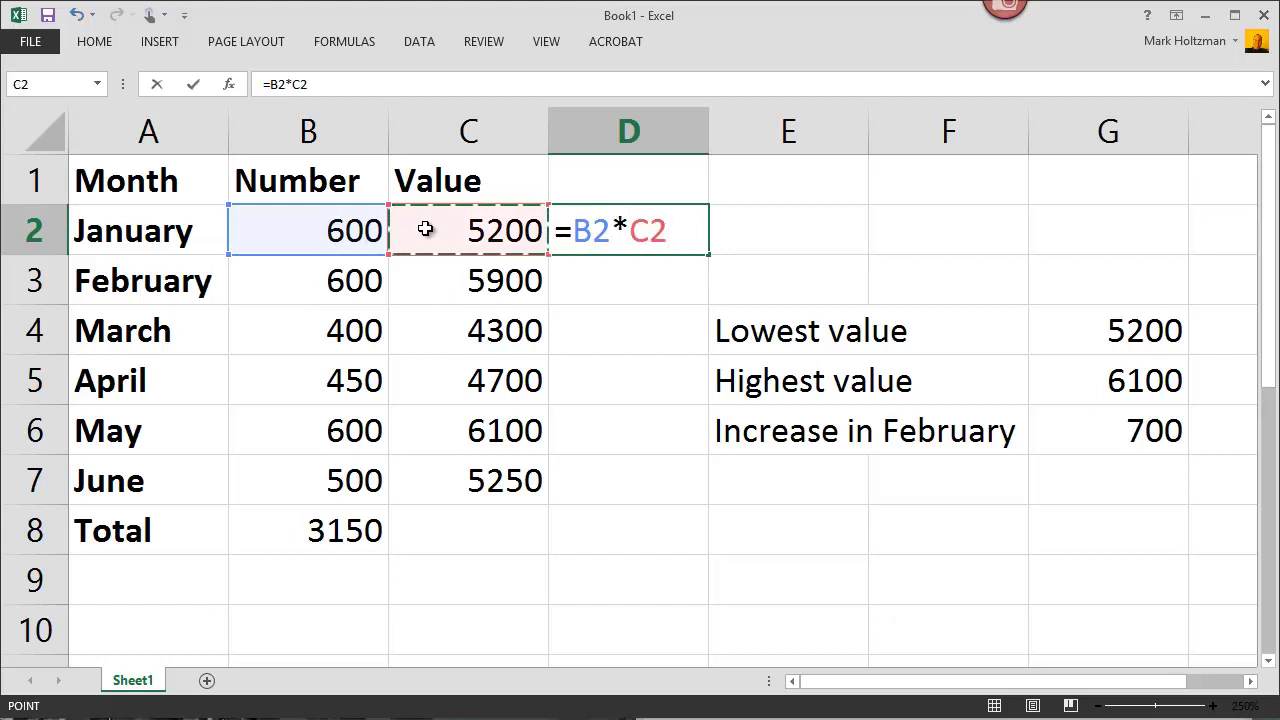
key(Return)
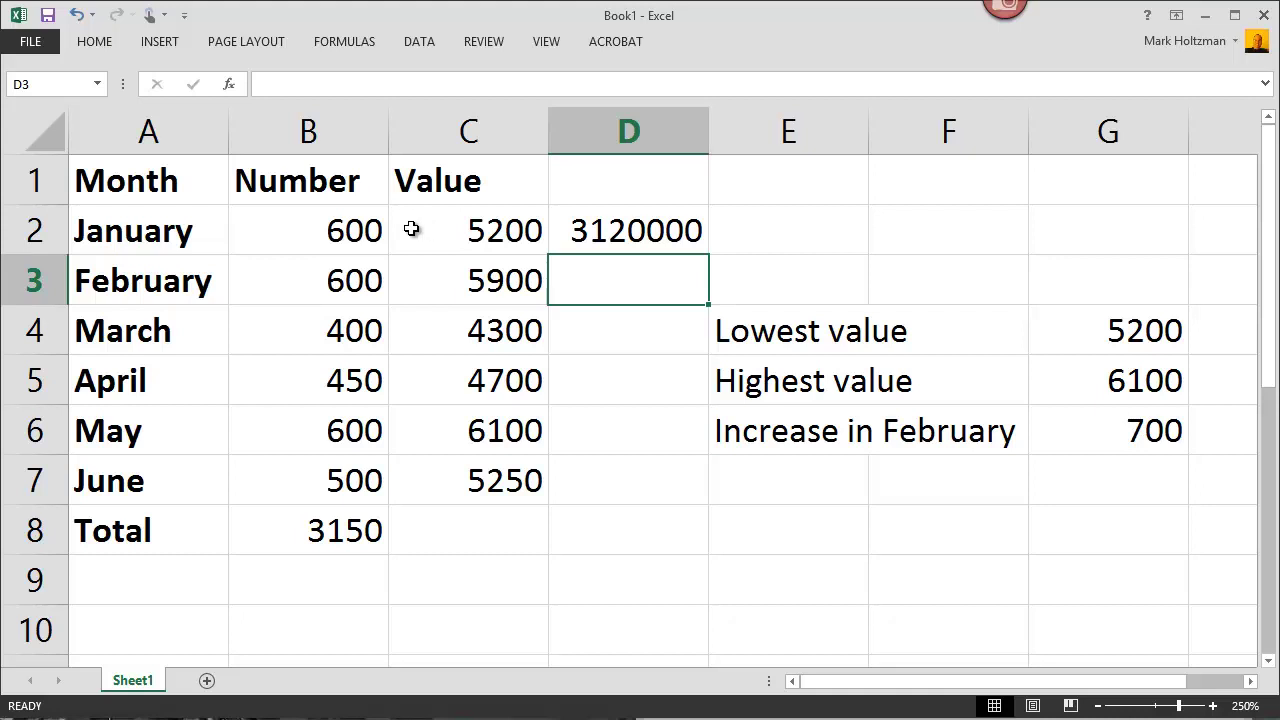
Test the multiplication formula by setting January's number in B2 to 601, and undo that change
click(328, 233)
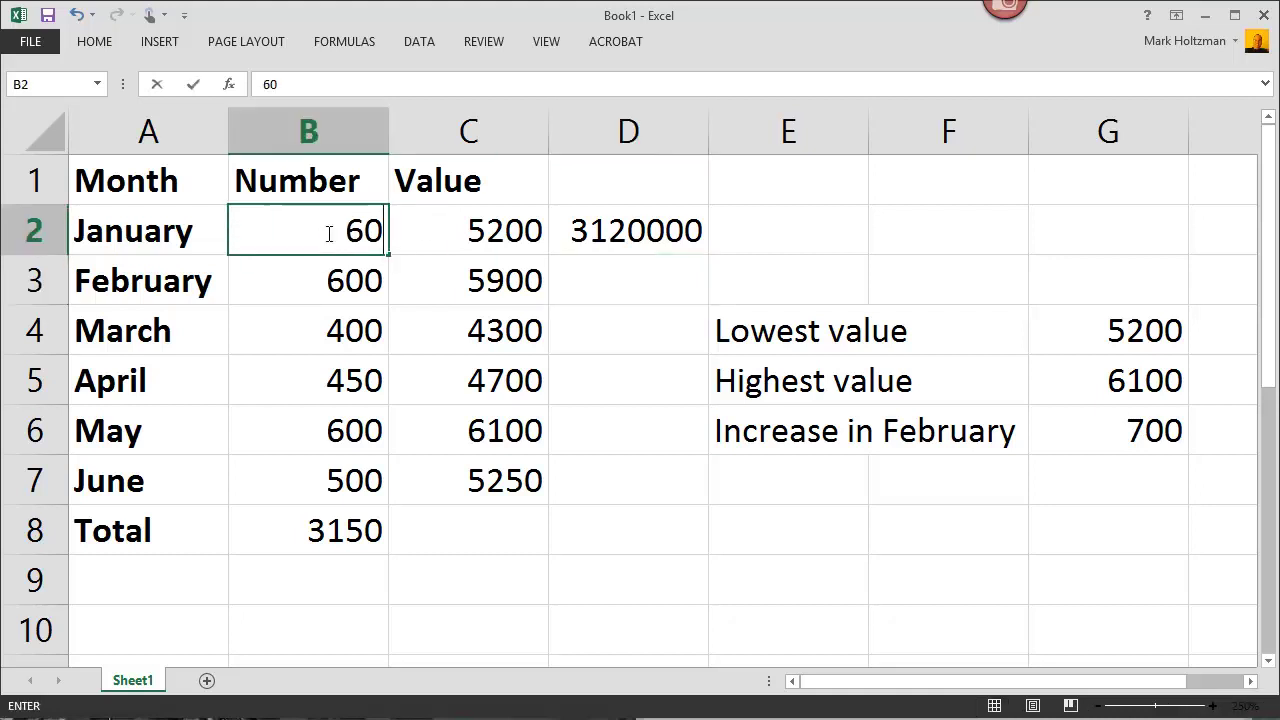
text(1)
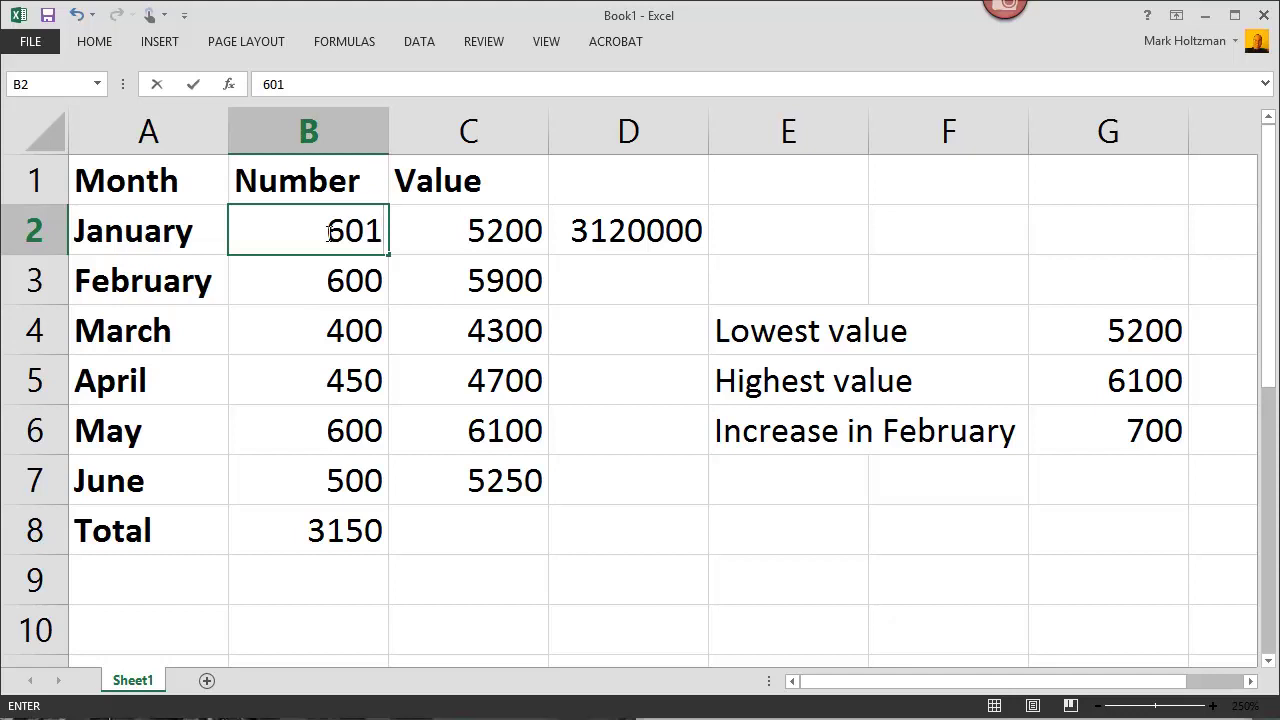
key(Return)
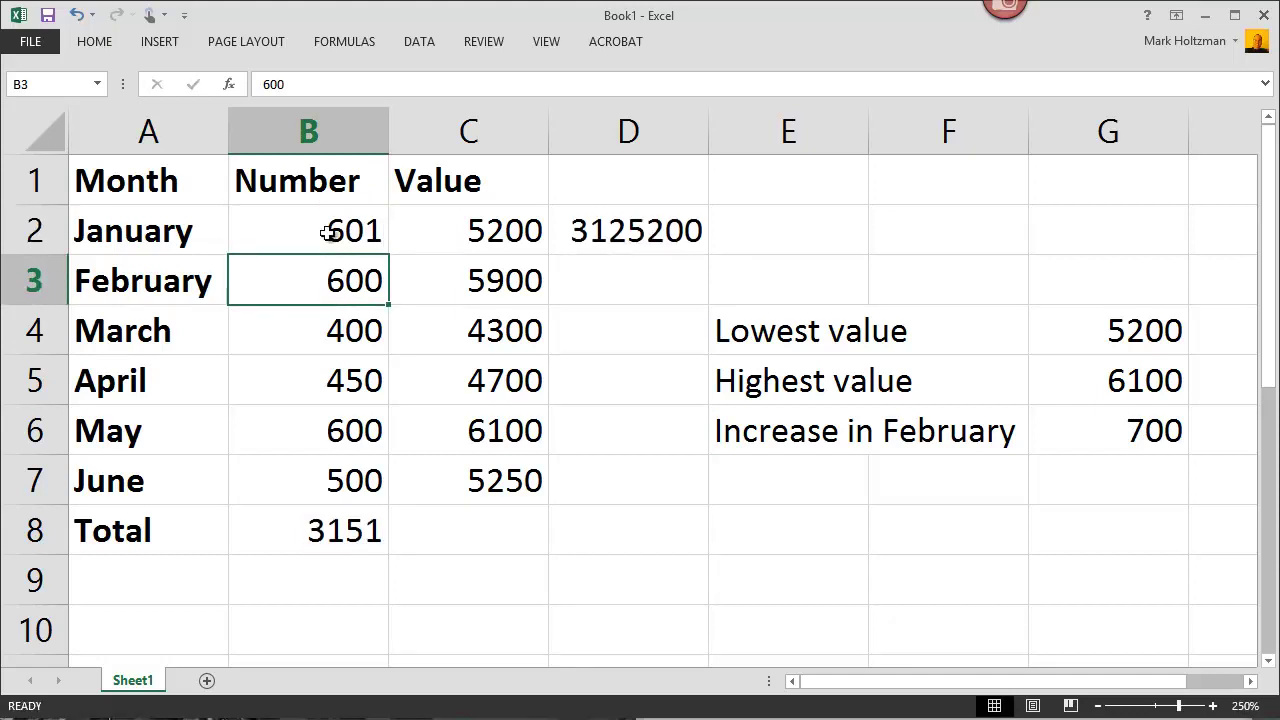
key(ctrl+z)
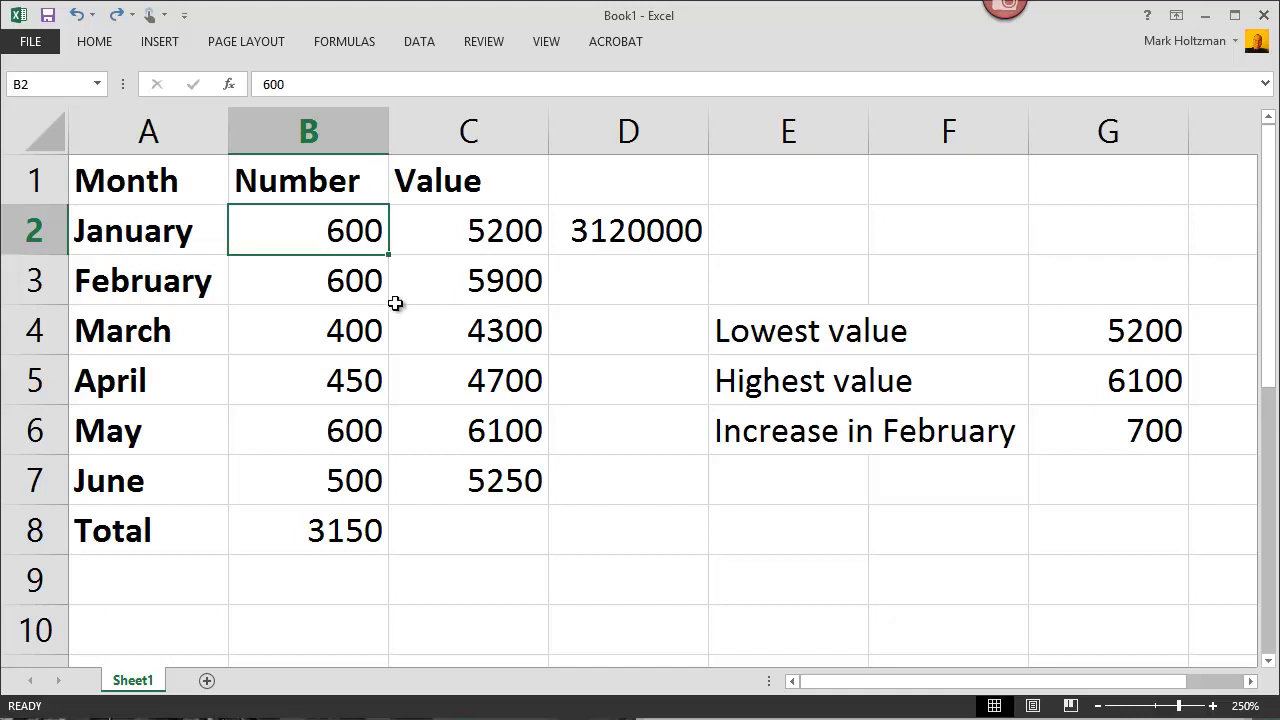
Enter the label "May divided by April" in cell E7, below the February increase label
click(515, 430)
click(502, 374)
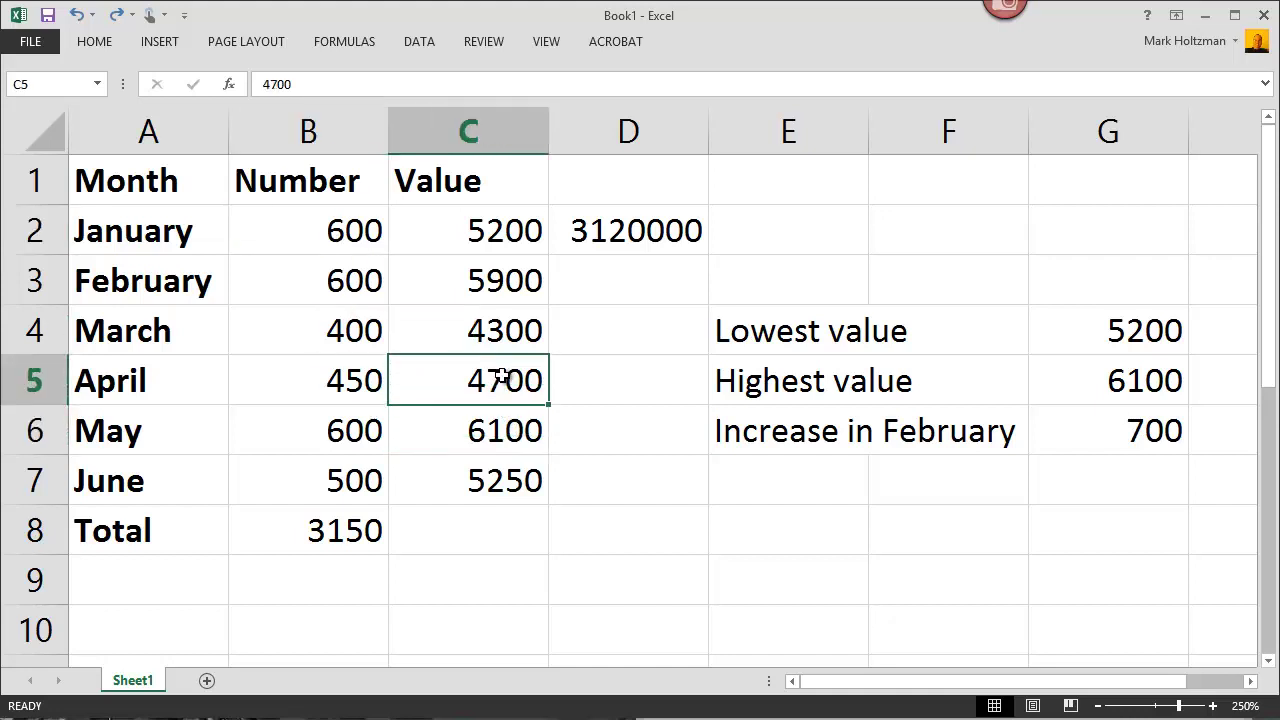
click(775, 481)
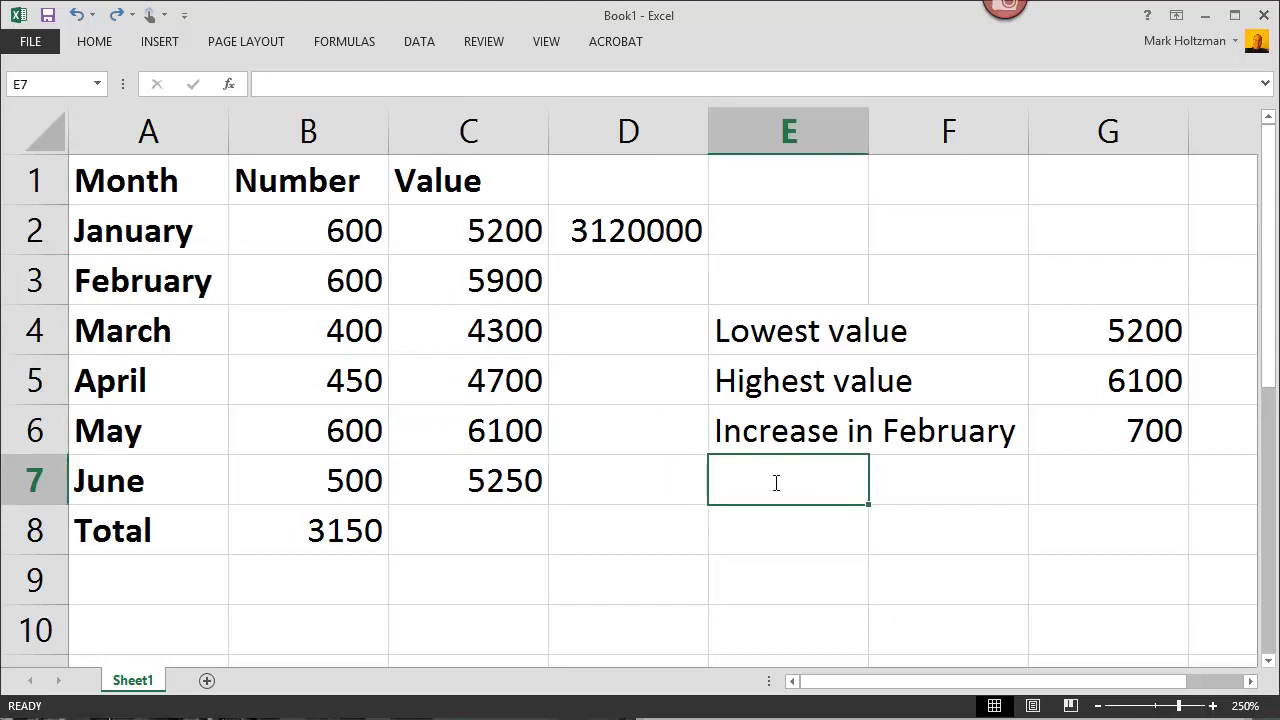
text(May div)
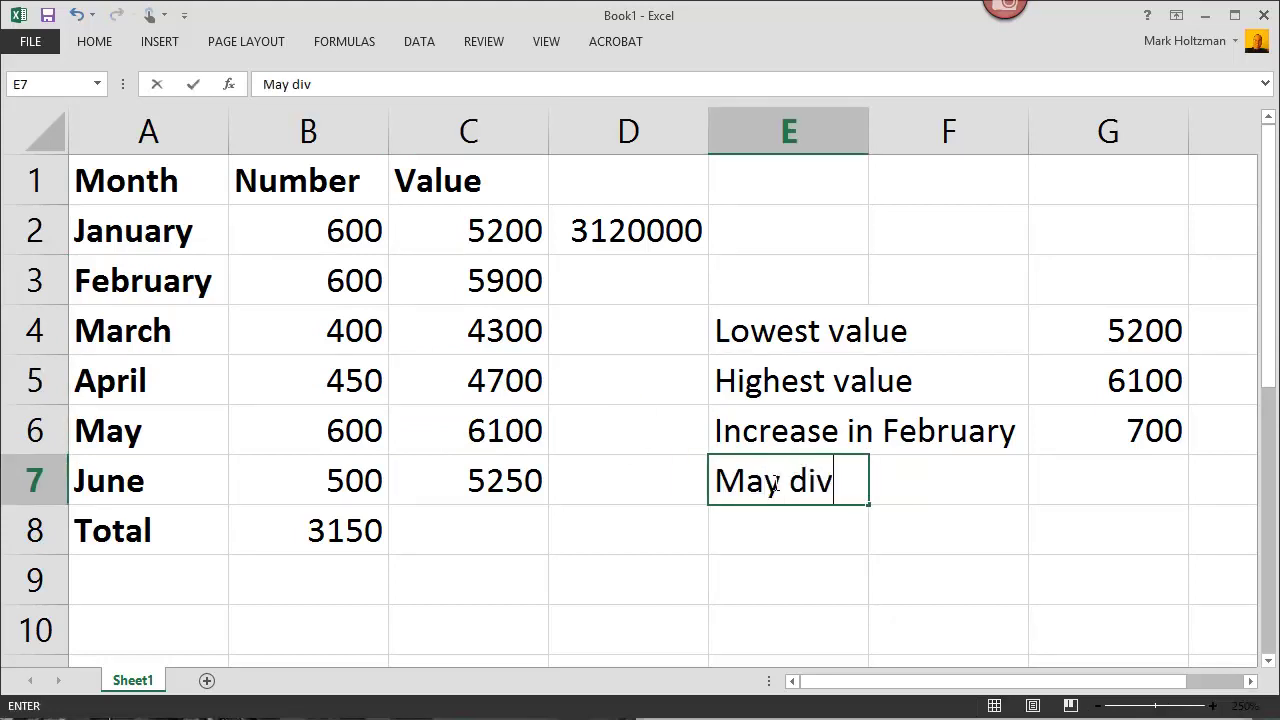
text(ided by April)
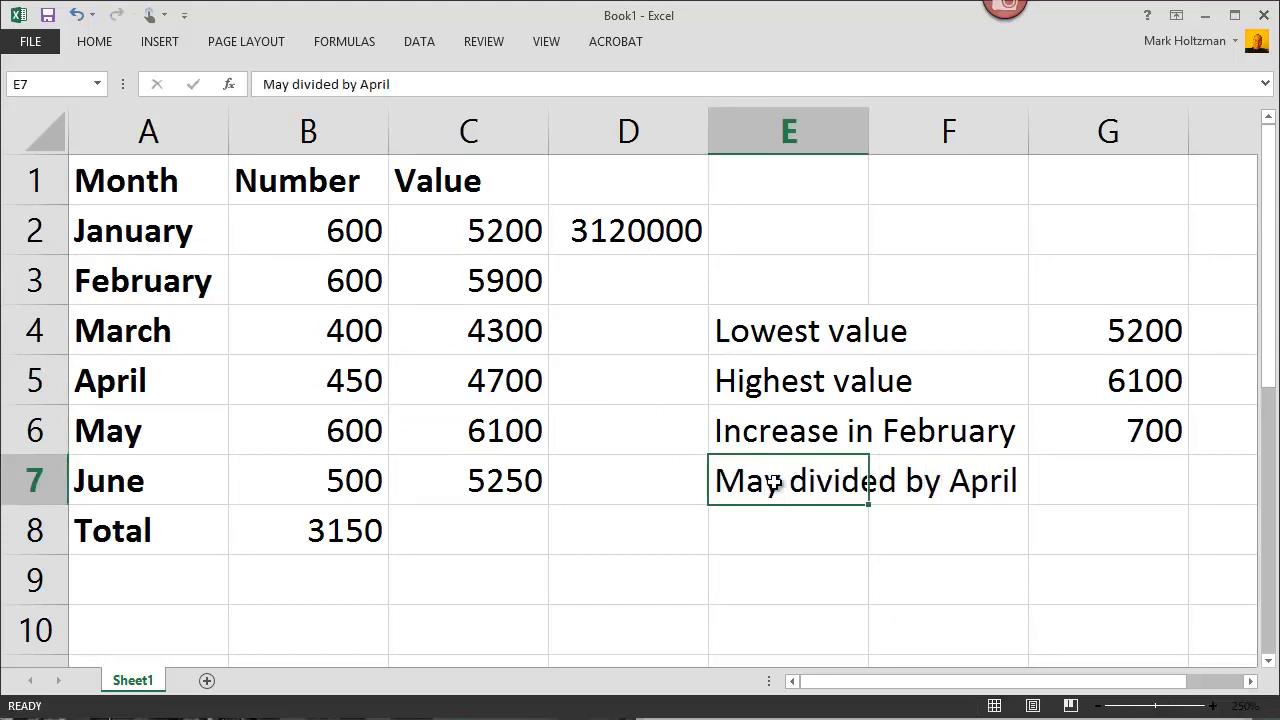
Divide May's value by April's value in cell G7 with the formula =C6/C5
key(Tab)
key(Tab)
text(=)
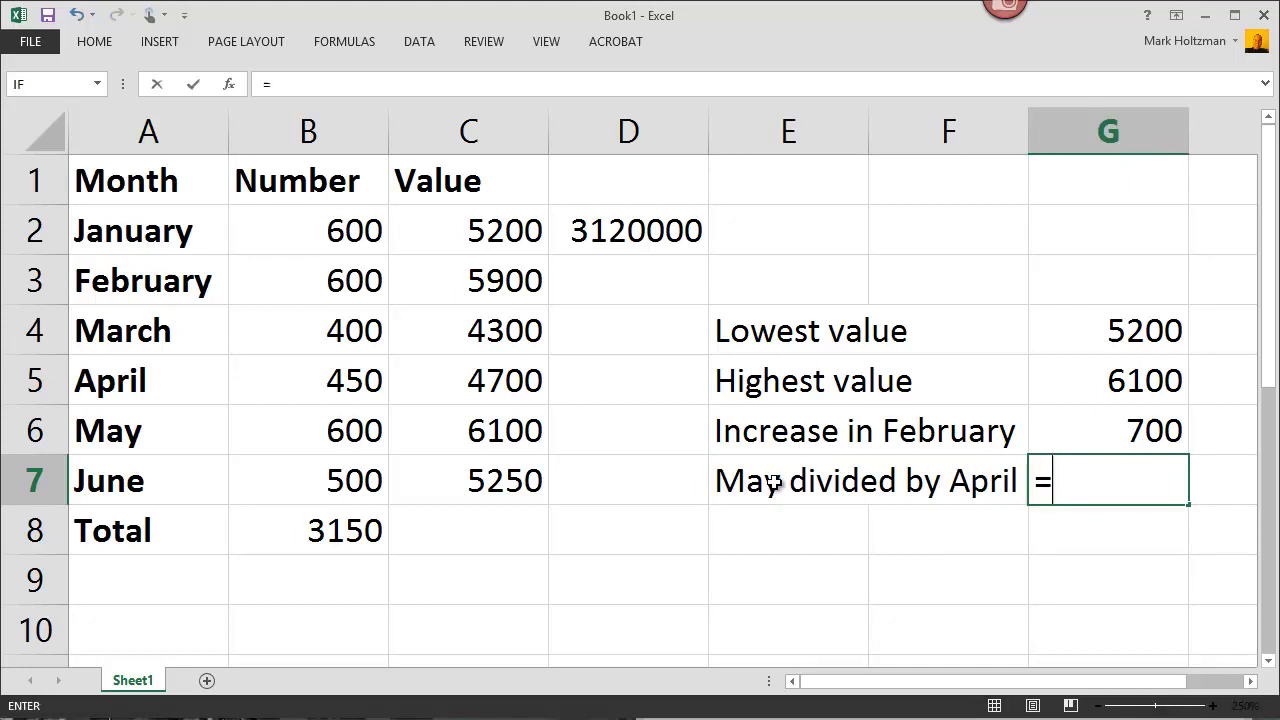
click(510, 430)
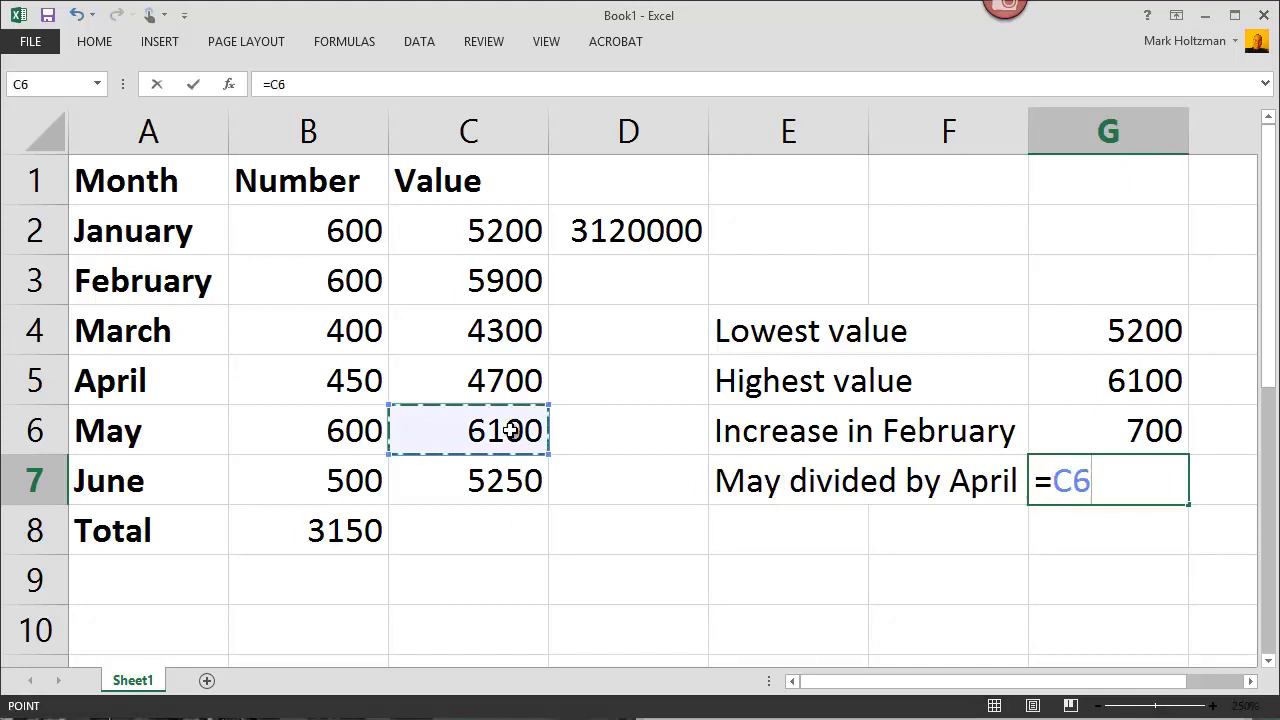
text(/)
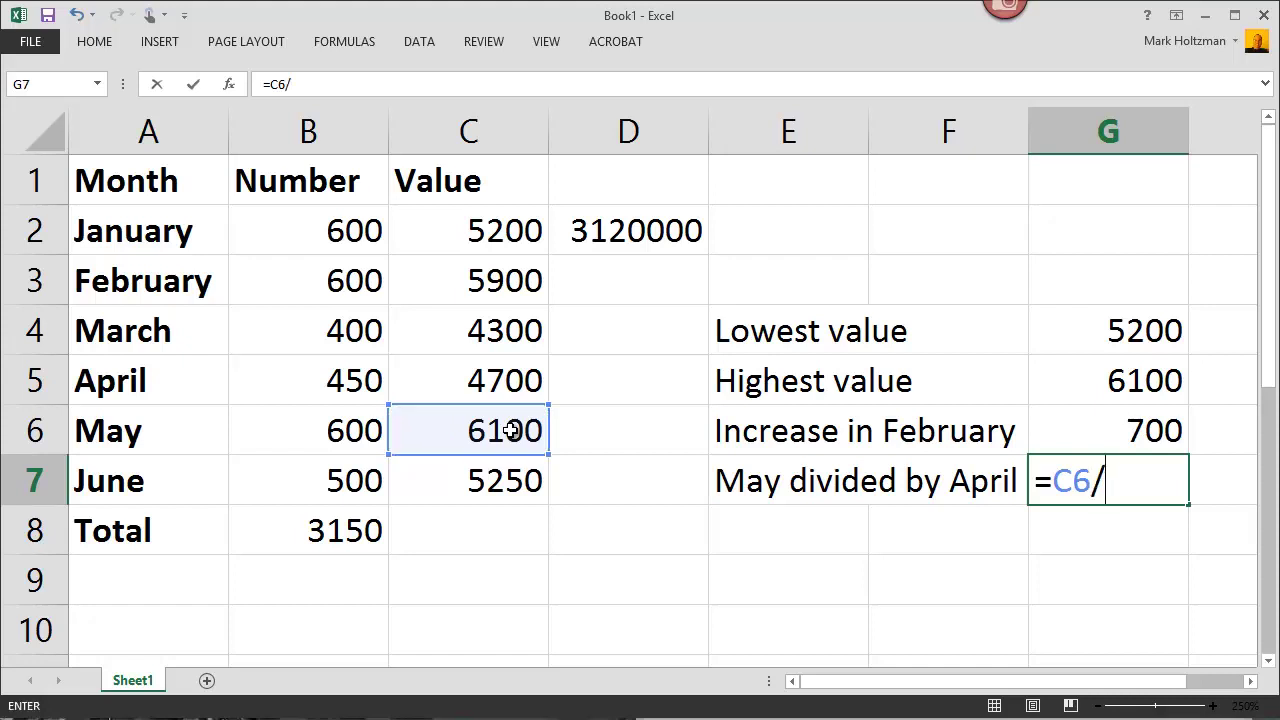
click(508, 380)
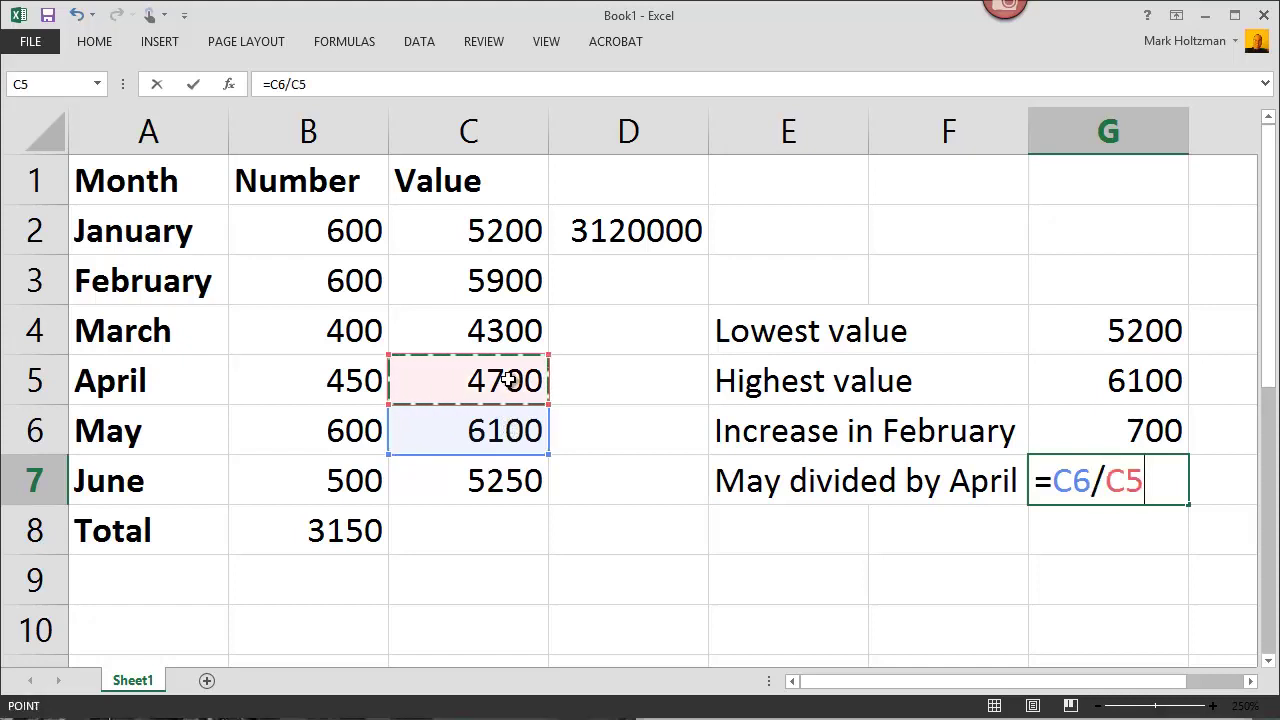
key(Return)
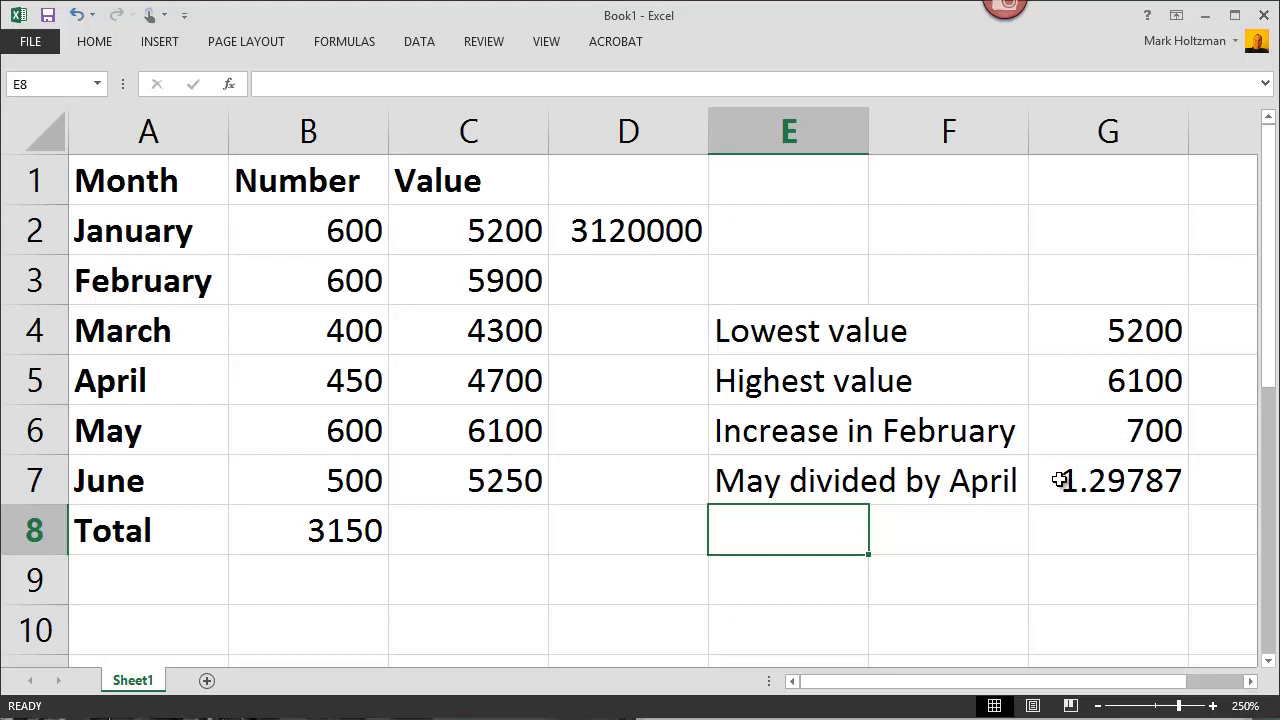
Total the Value column in C8 using the SUM function over January to June, =sum(C2:C7)
click(495, 536)
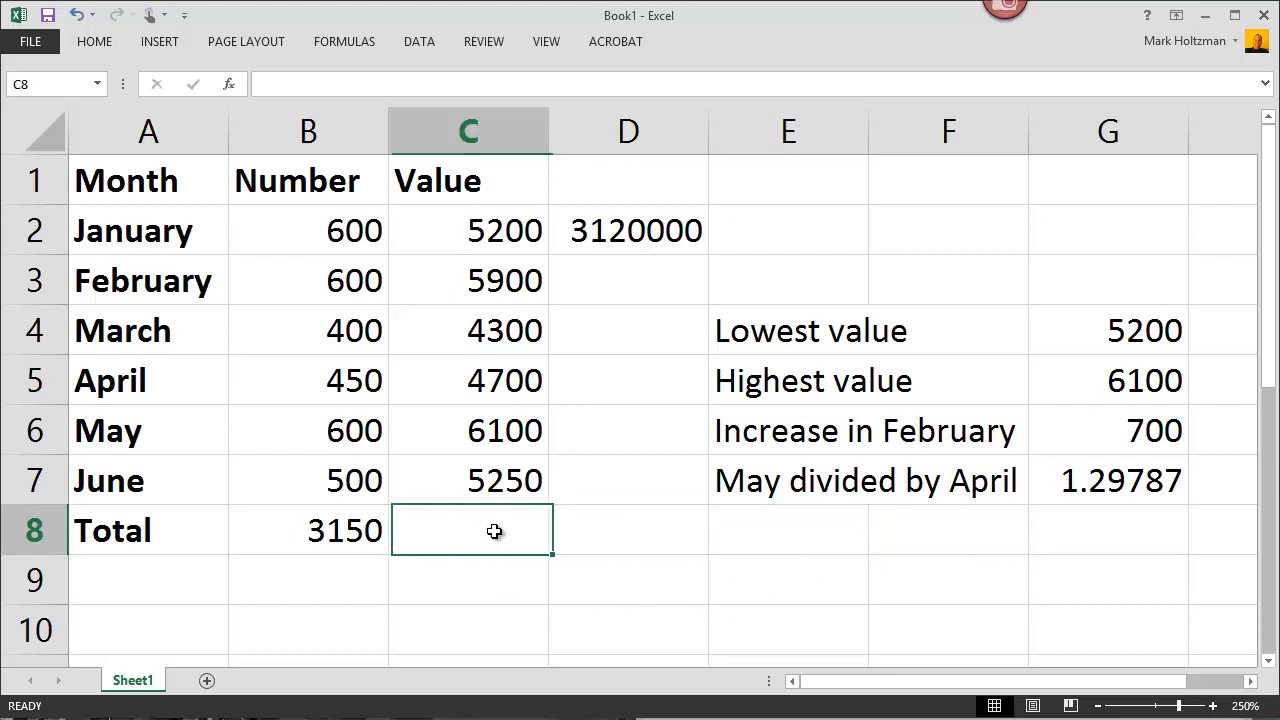
click(325, 542)
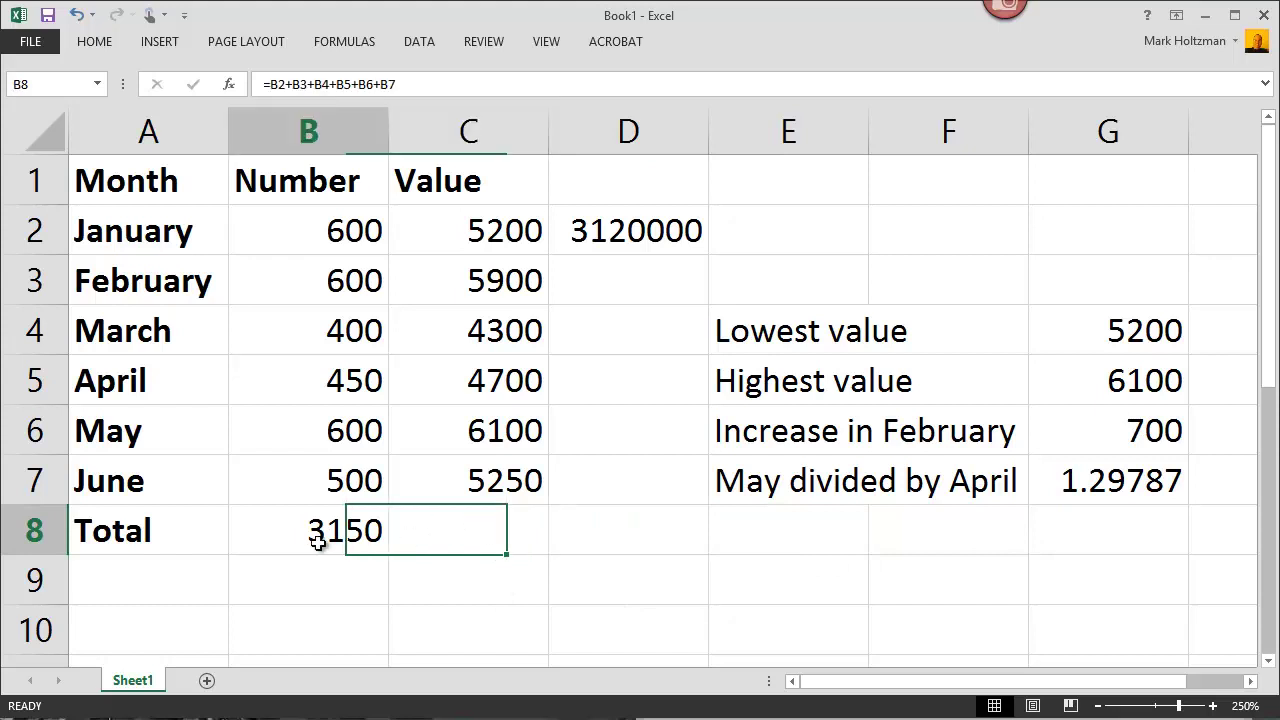
click(467, 524)
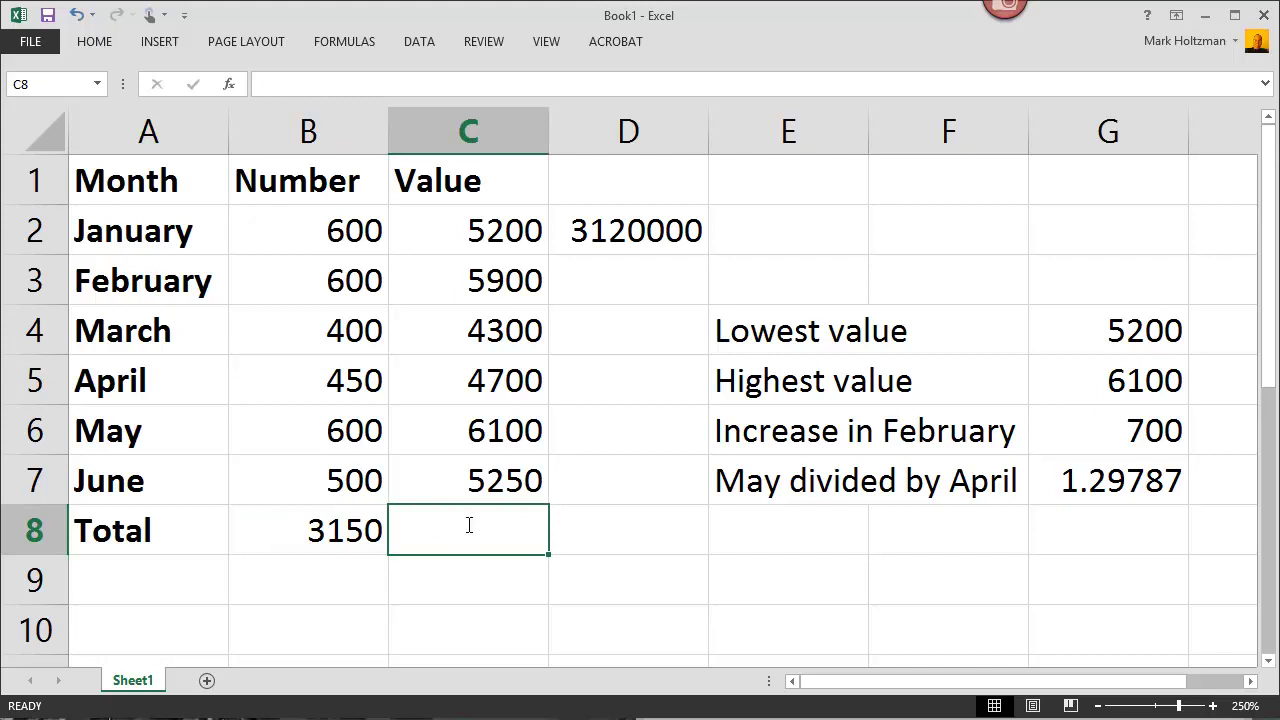
text(=)
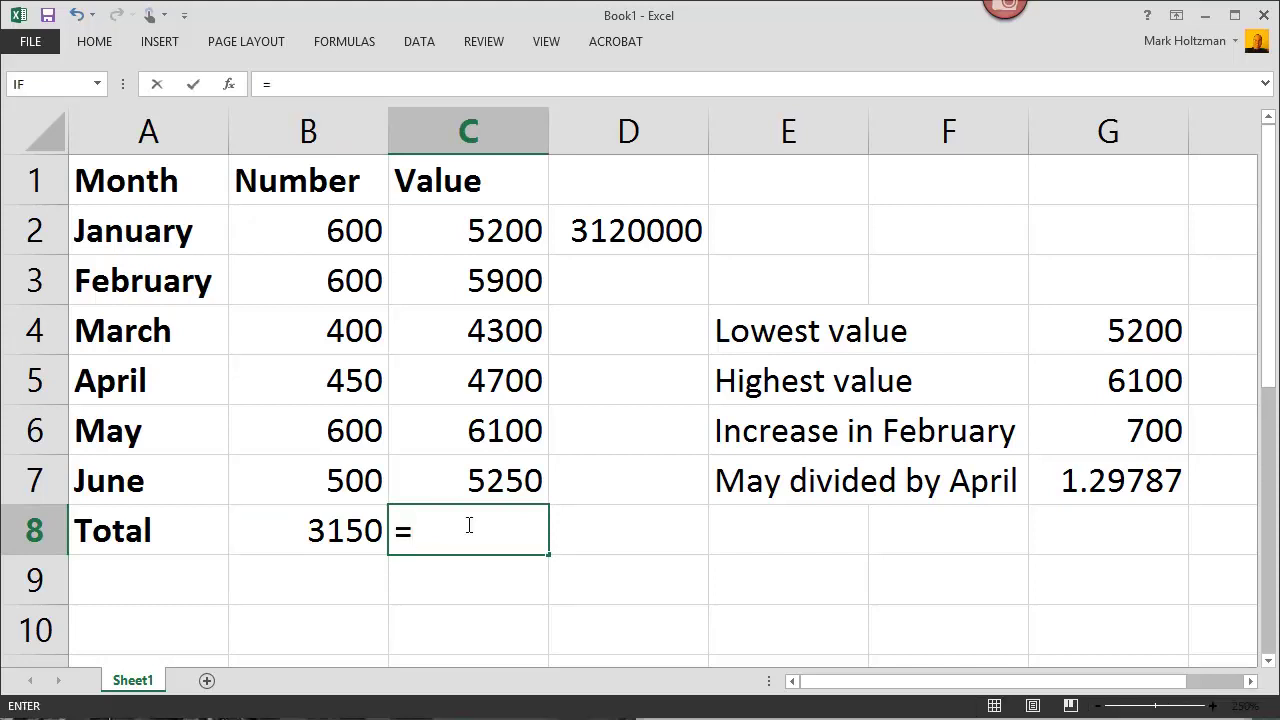
text(sum)
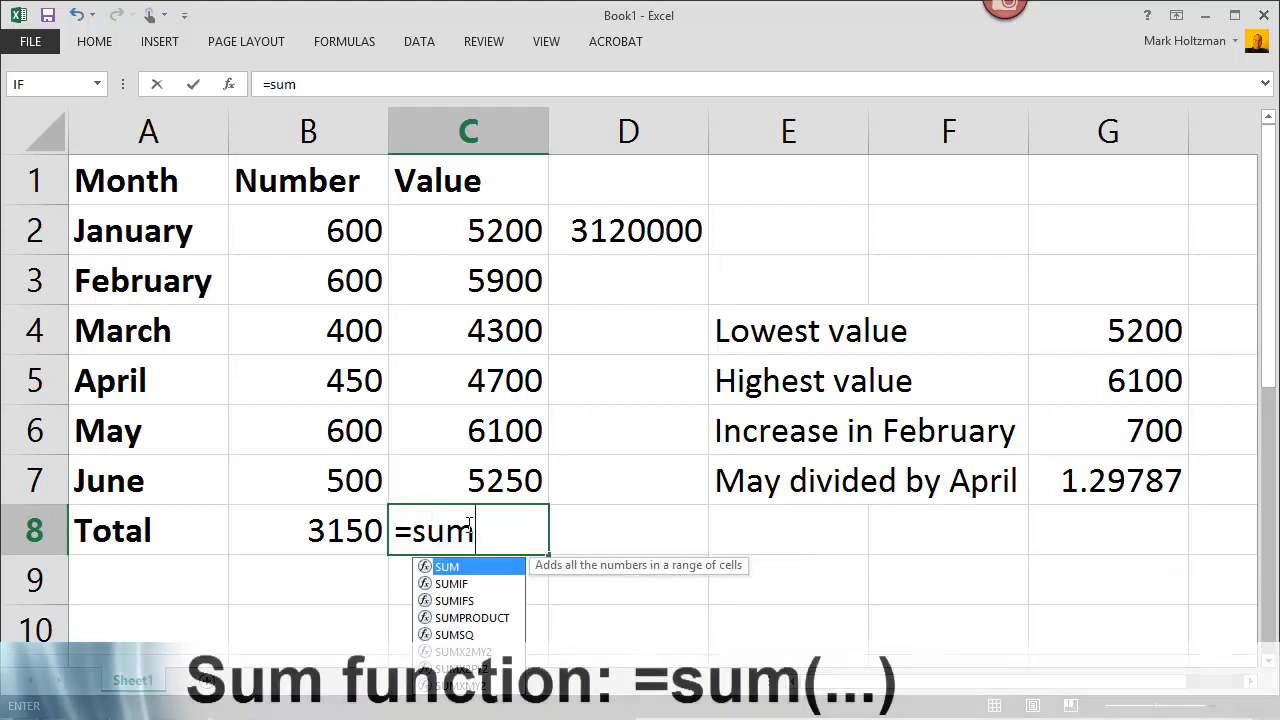
text(()
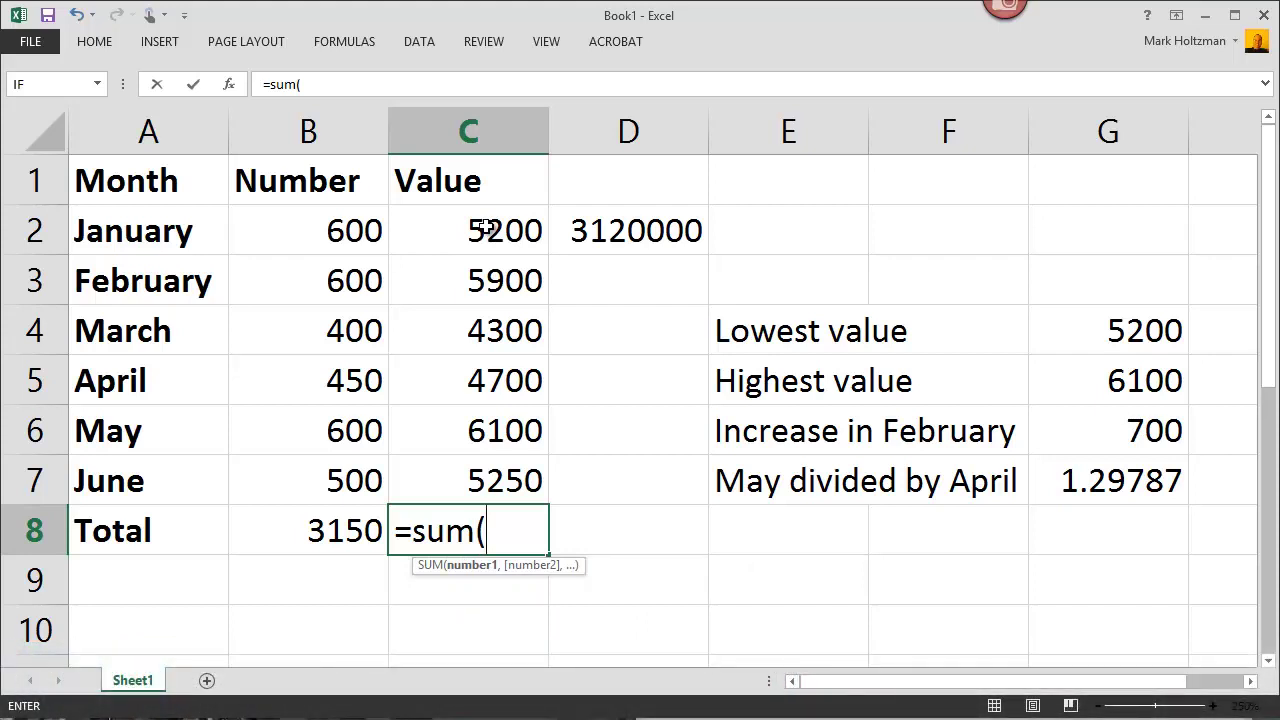
drag(484, 227, 487, 481)
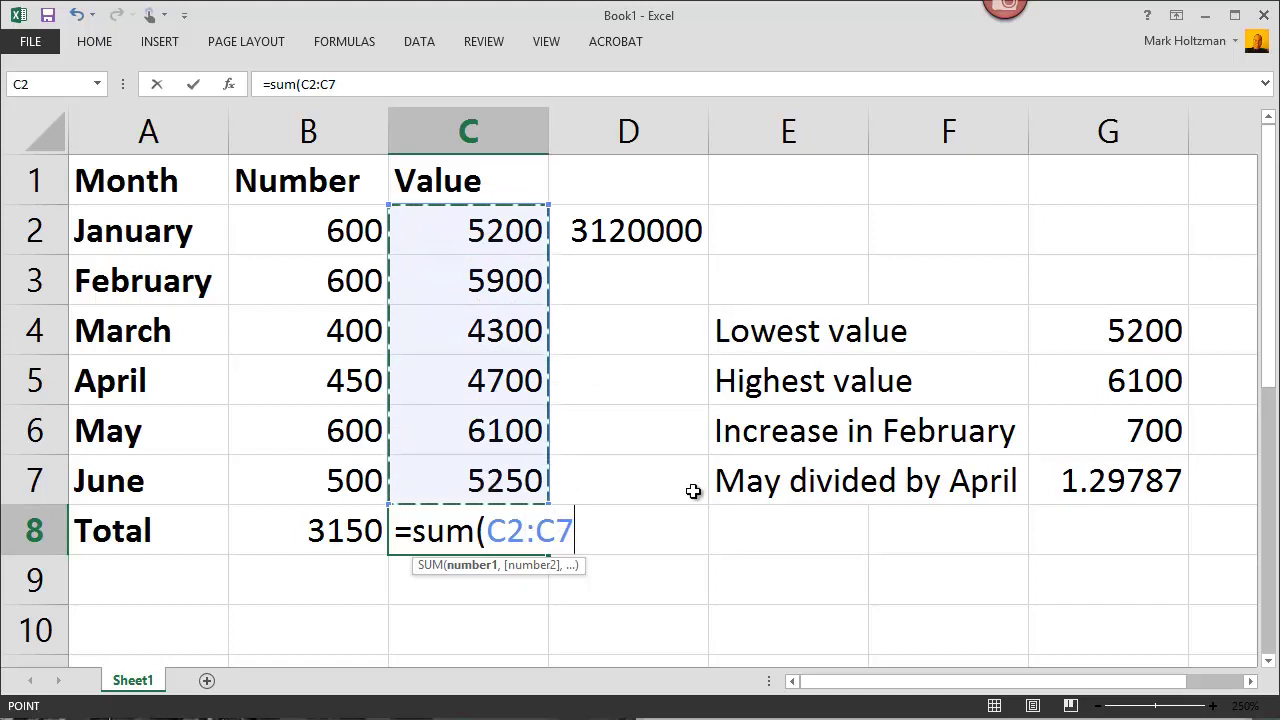
text())
key(Return)
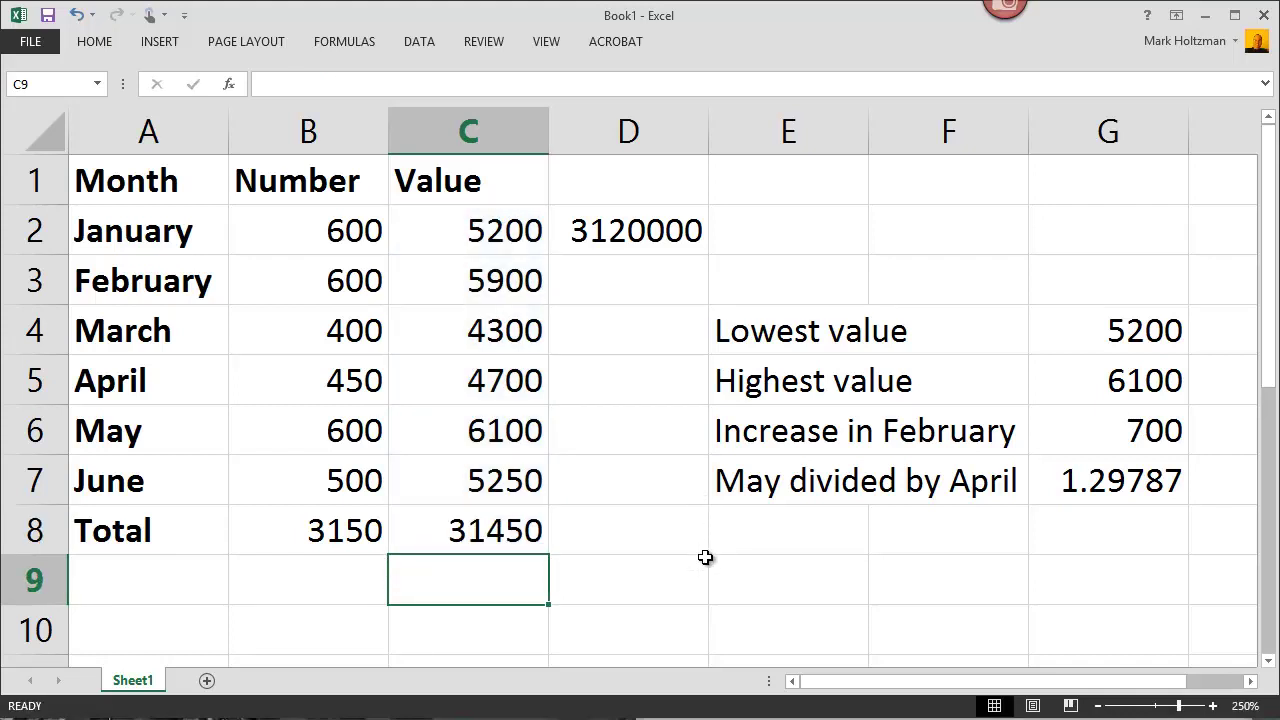
Add the row label "Average" in cell A9, below Total, and move to the Value column's cell C9
click(195, 585)
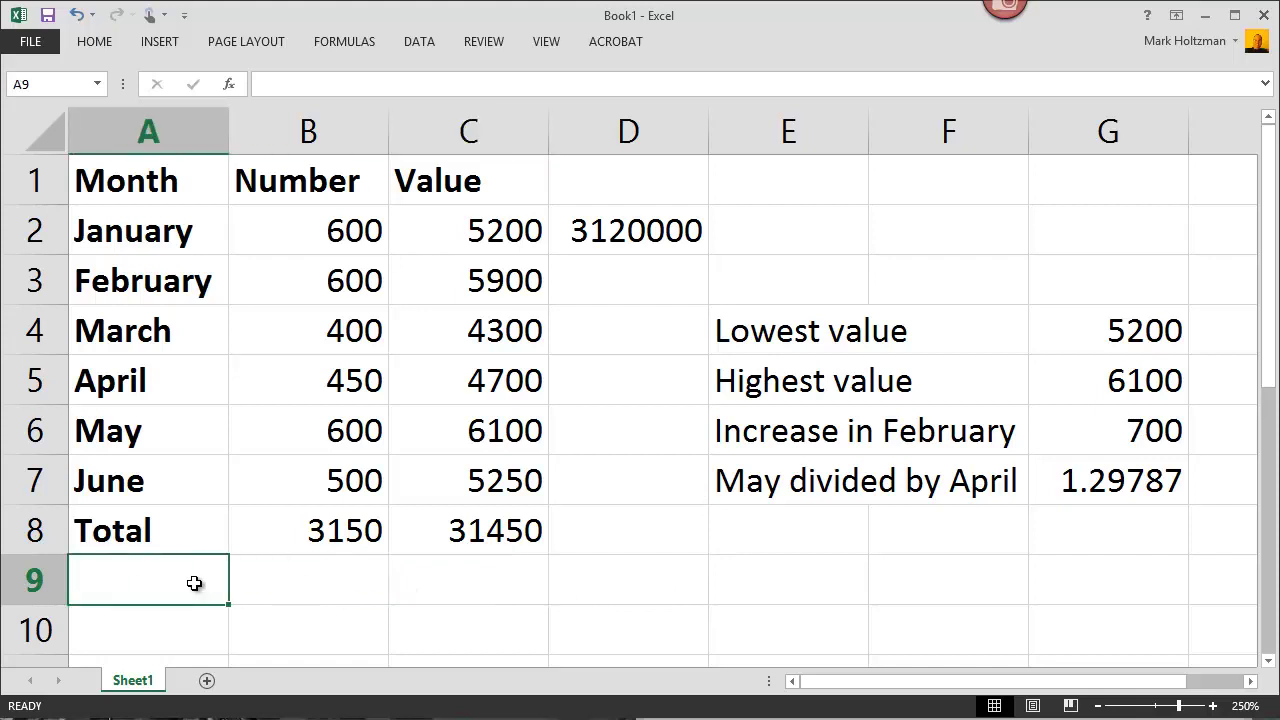
text(Average)
key(Tab)
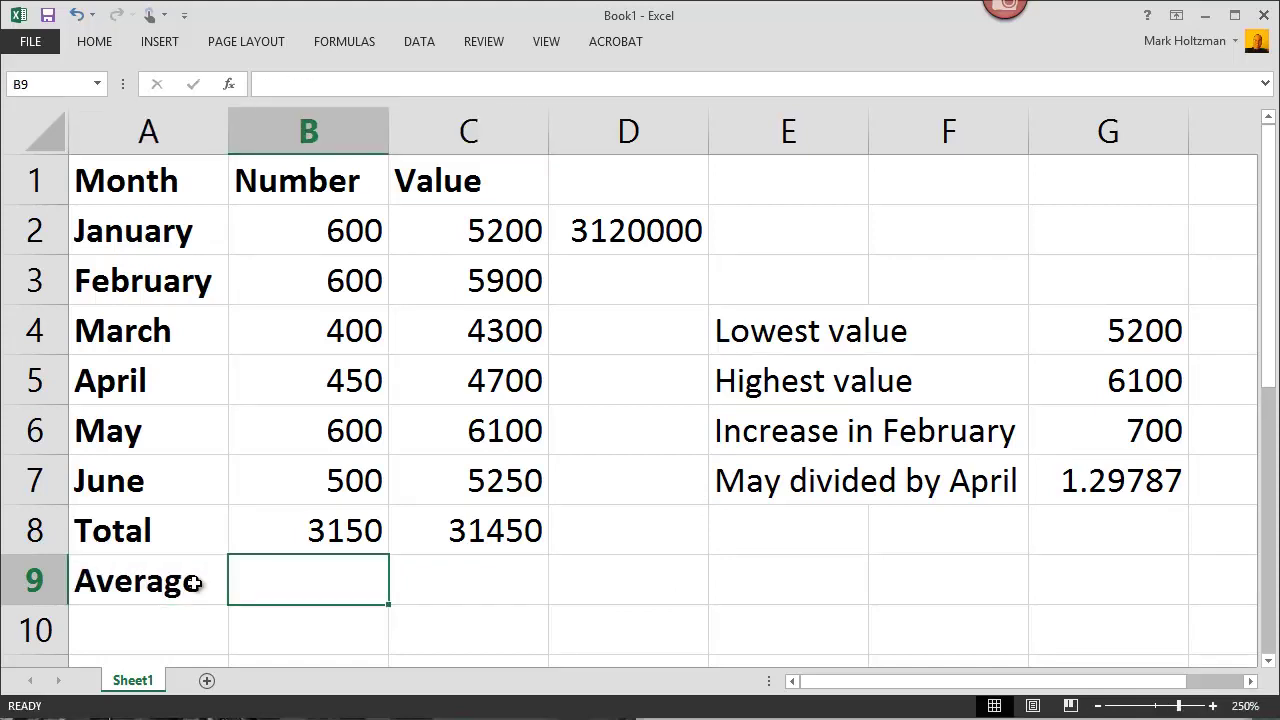
key(Tab)
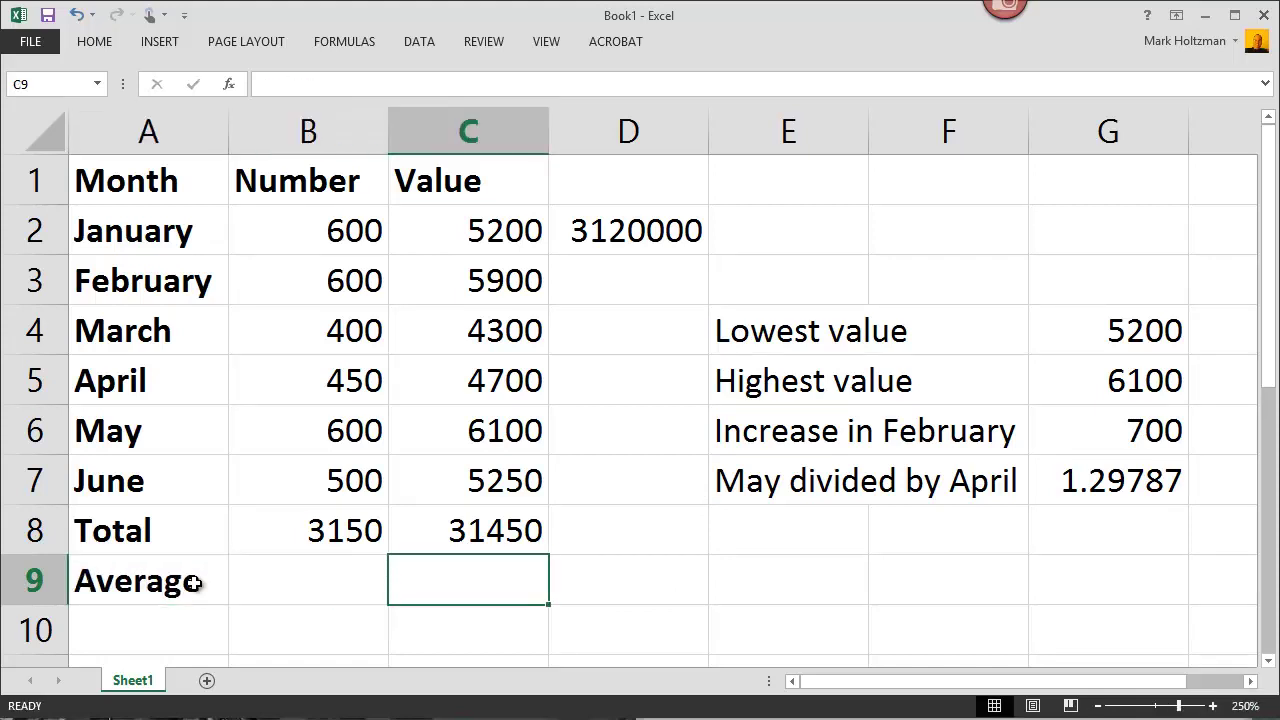
Average the January to June values in cell C9 with the AVERAGE function, =average(C2:C7)
text(=)
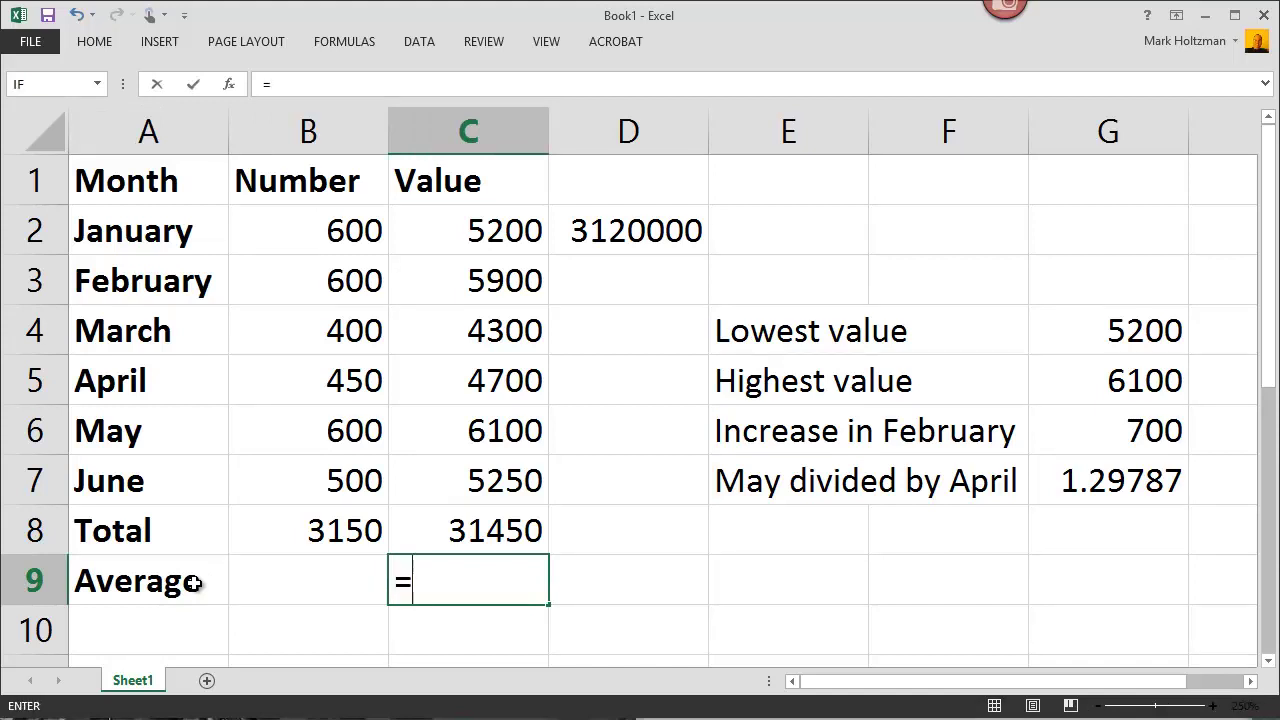
text(average)
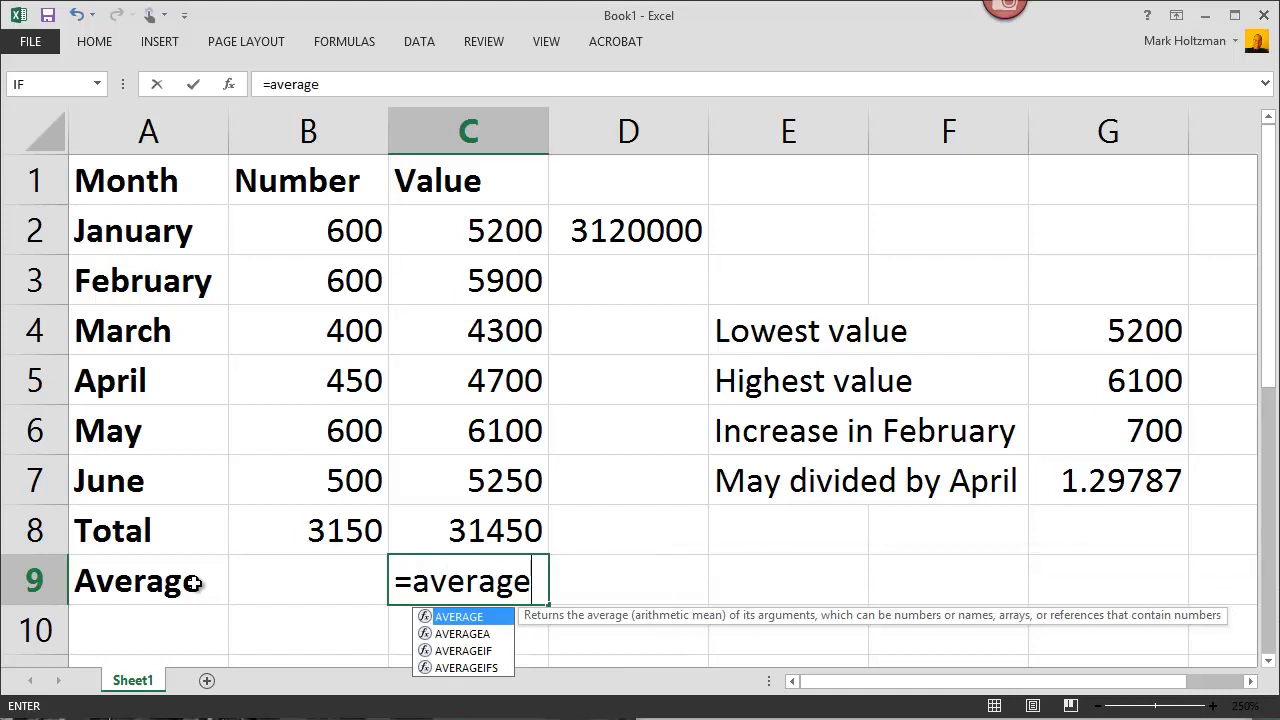
text(()
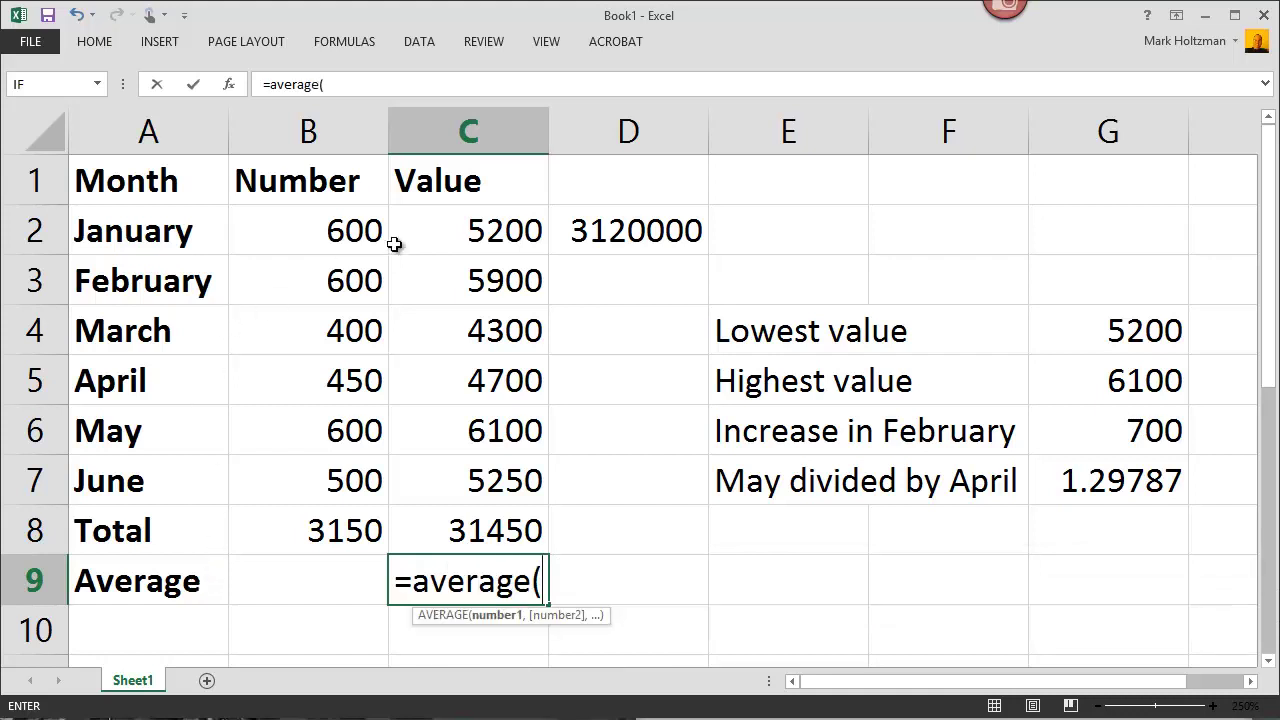
drag(395, 244, 438, 494)
text())
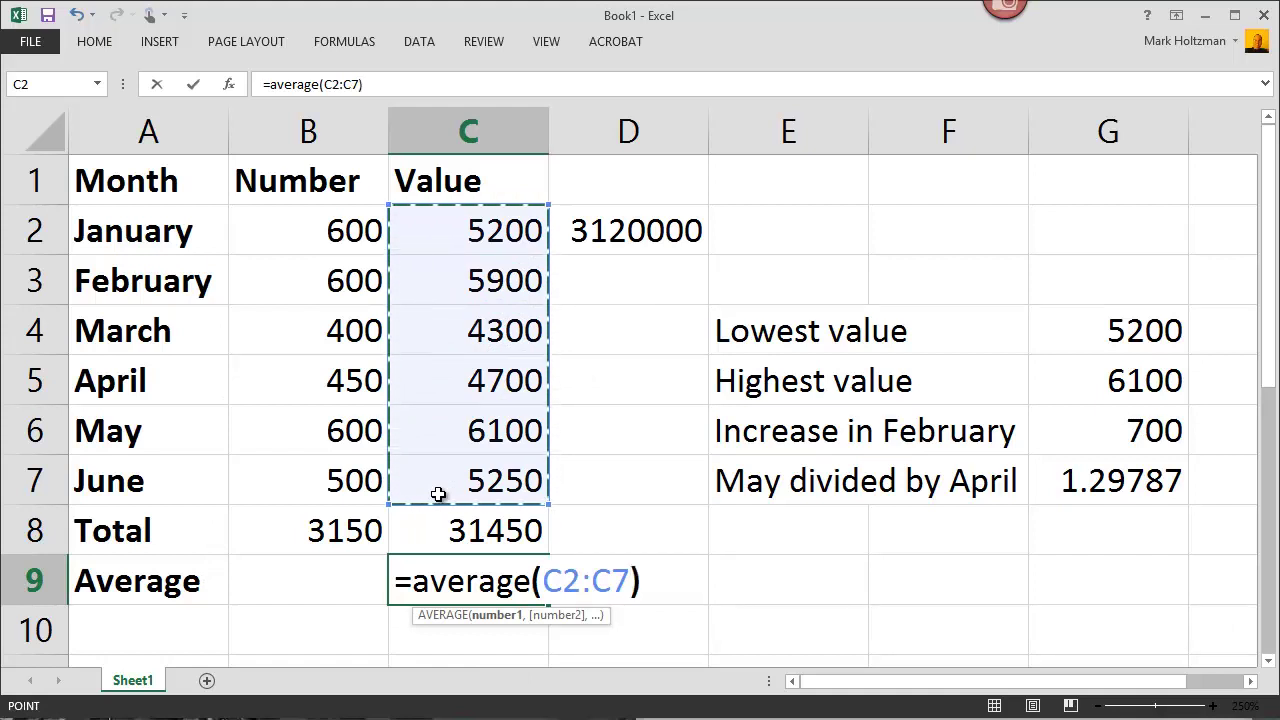
key(Return)
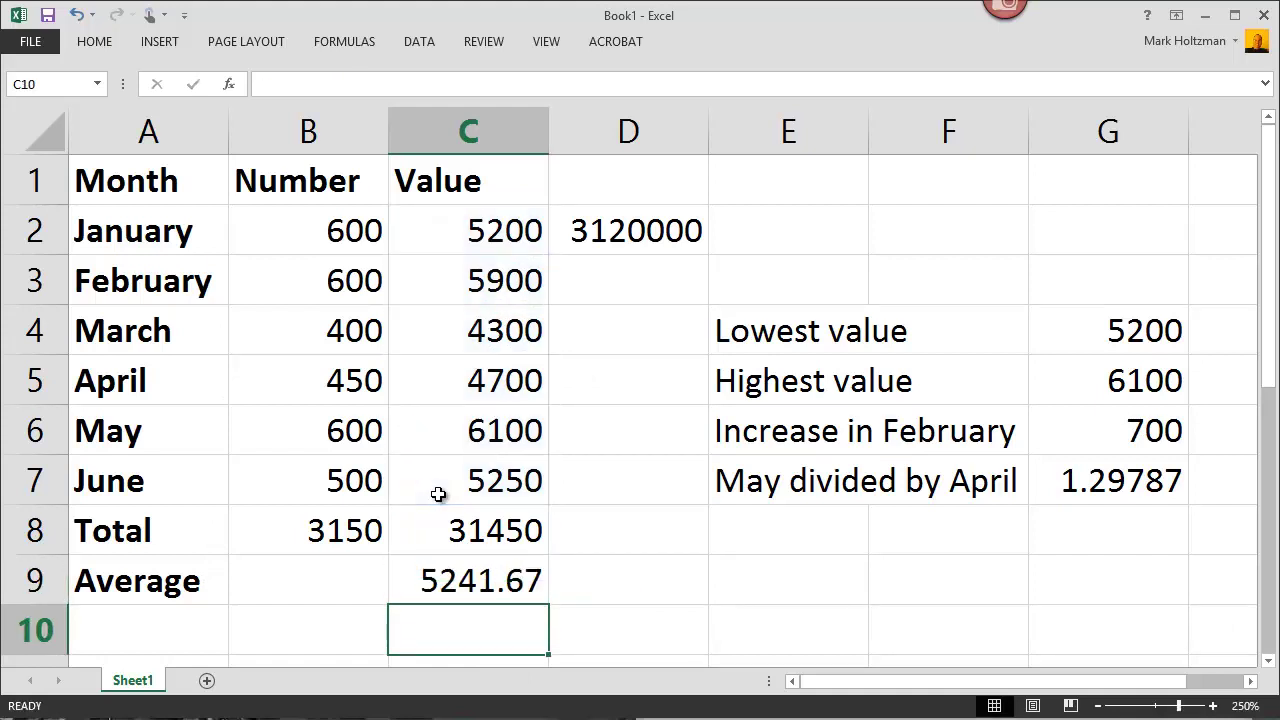
click(1099, 706)
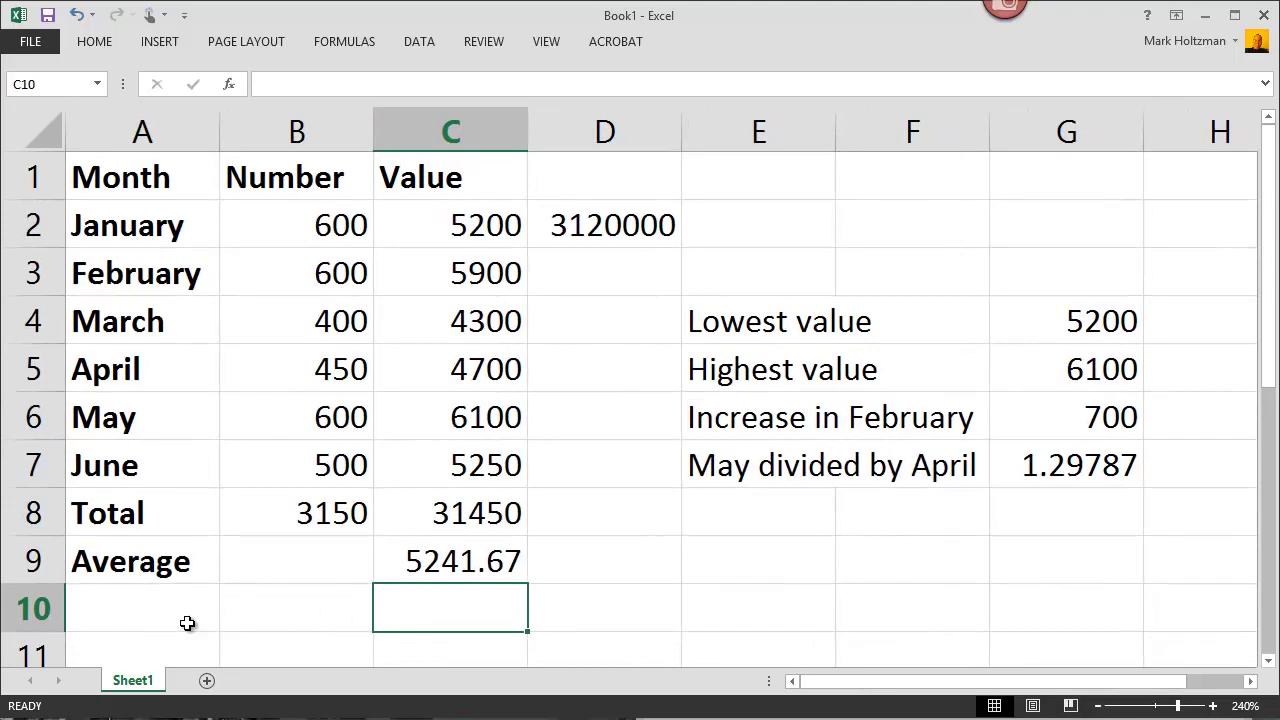
click(177, 618)
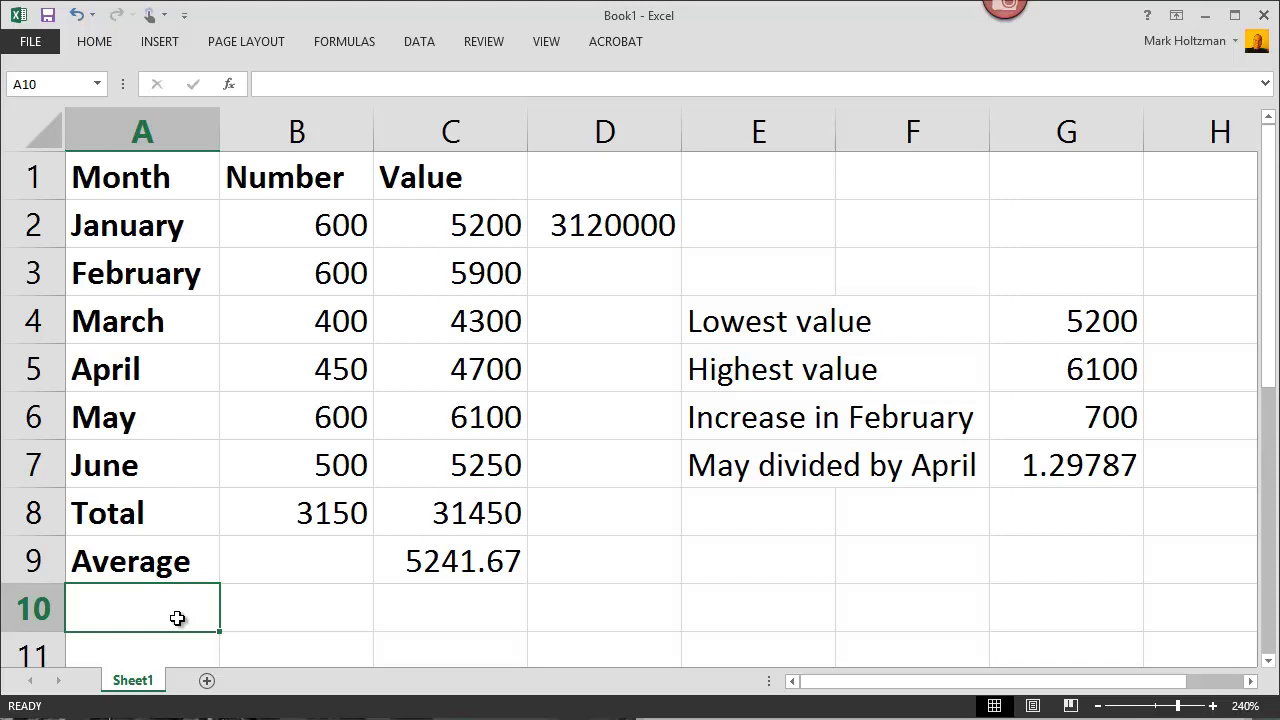
text(=)
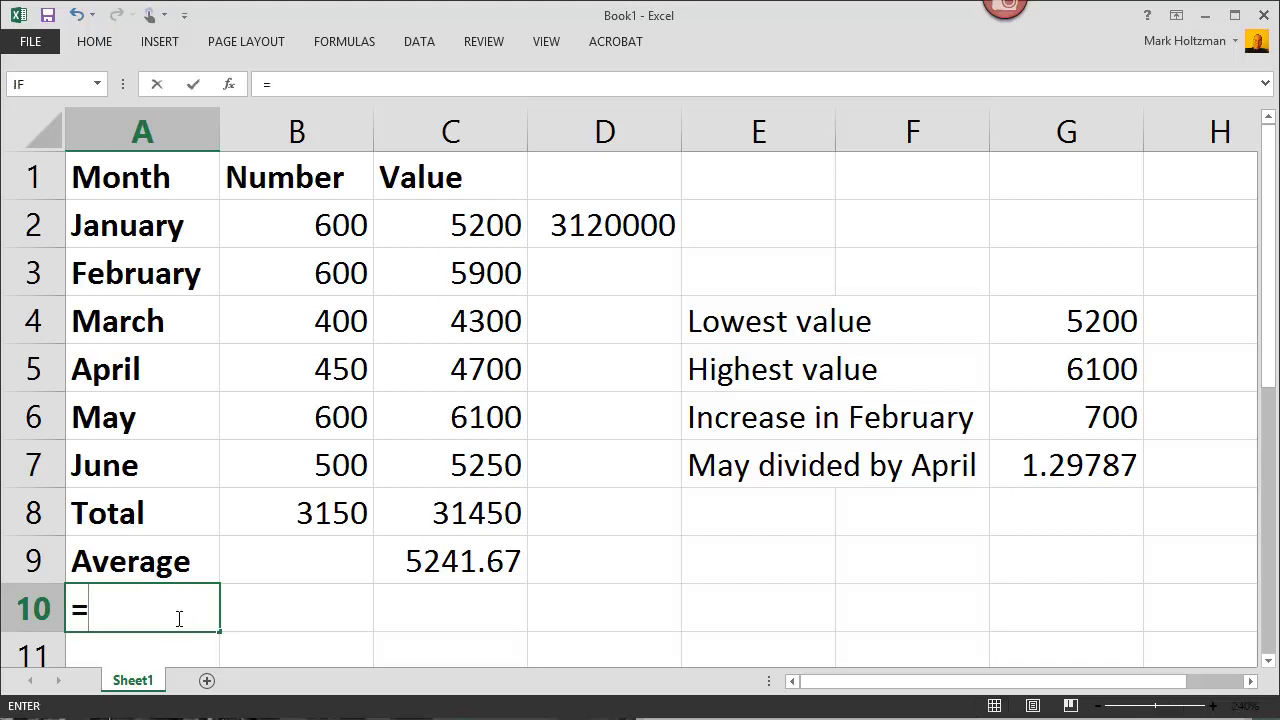
text(hyperl)
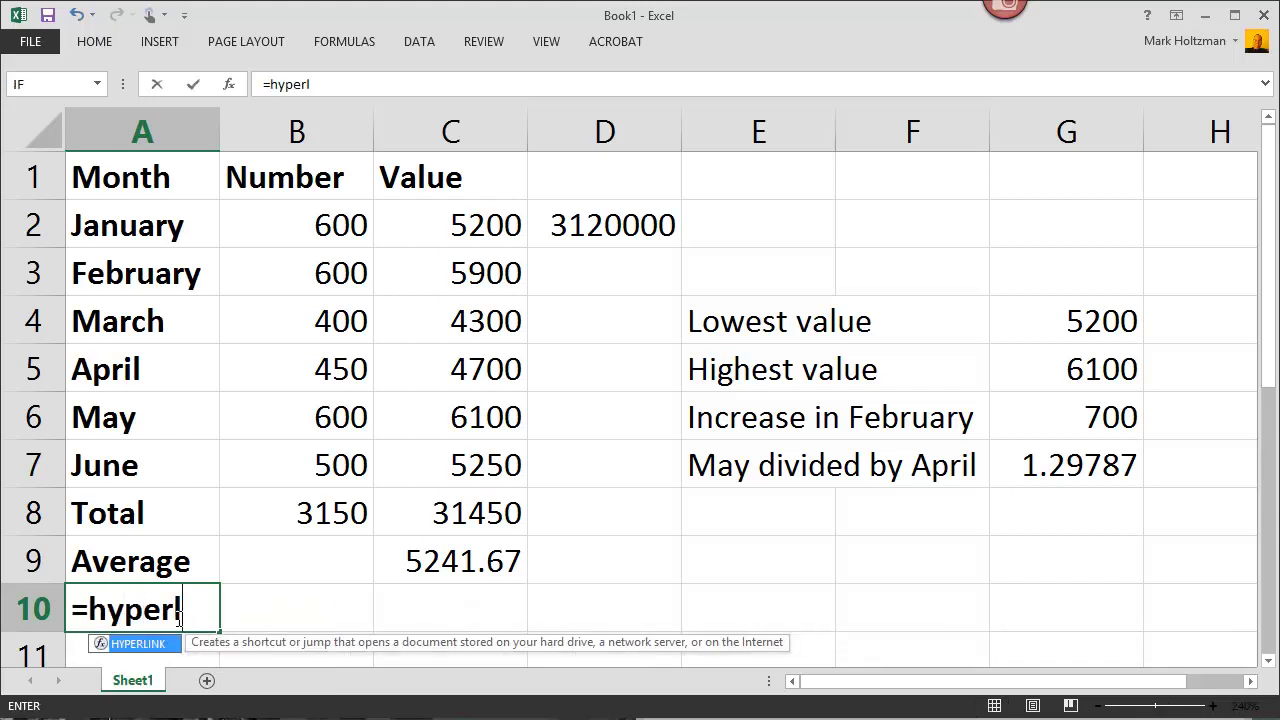
text(ink()
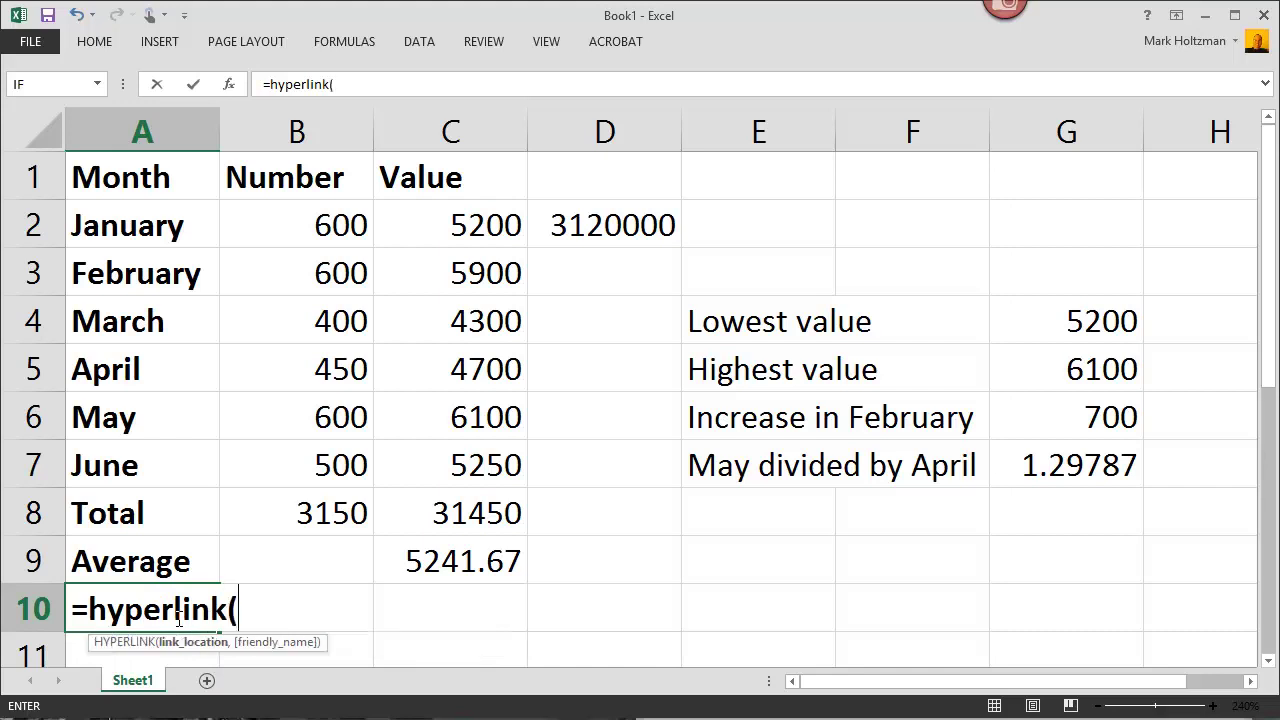
text("www.a)
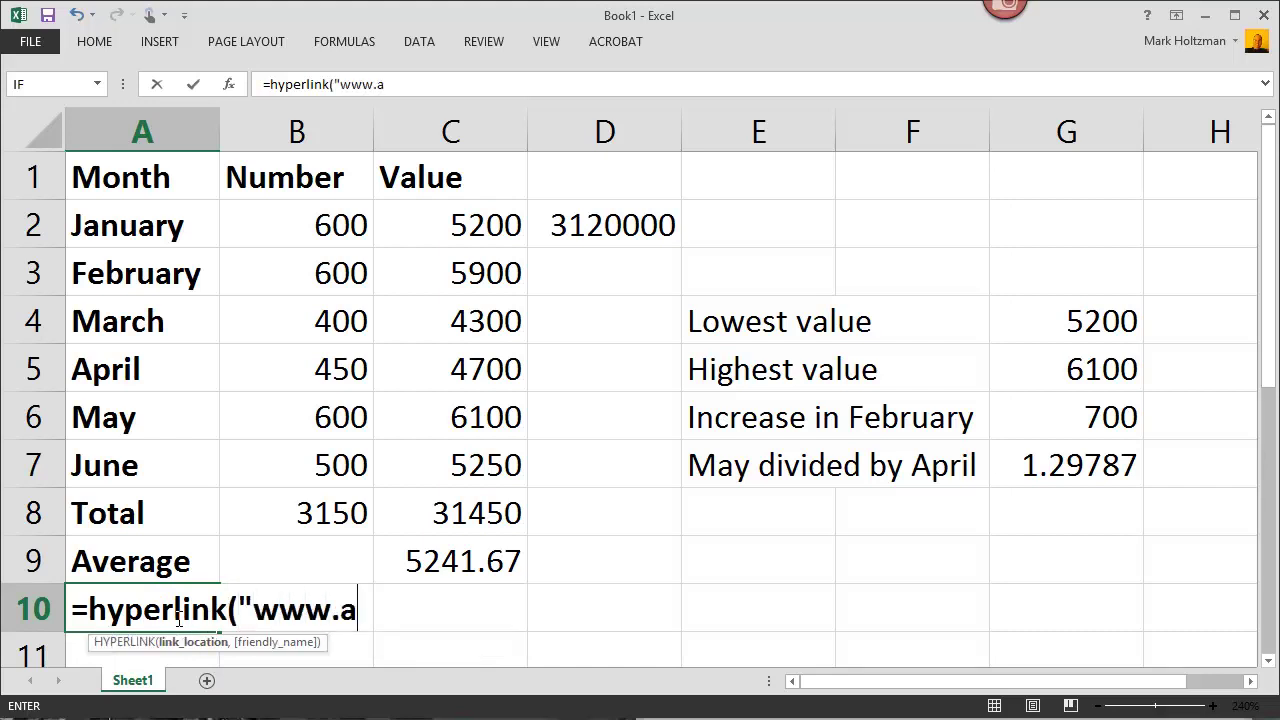
text(ccountin)
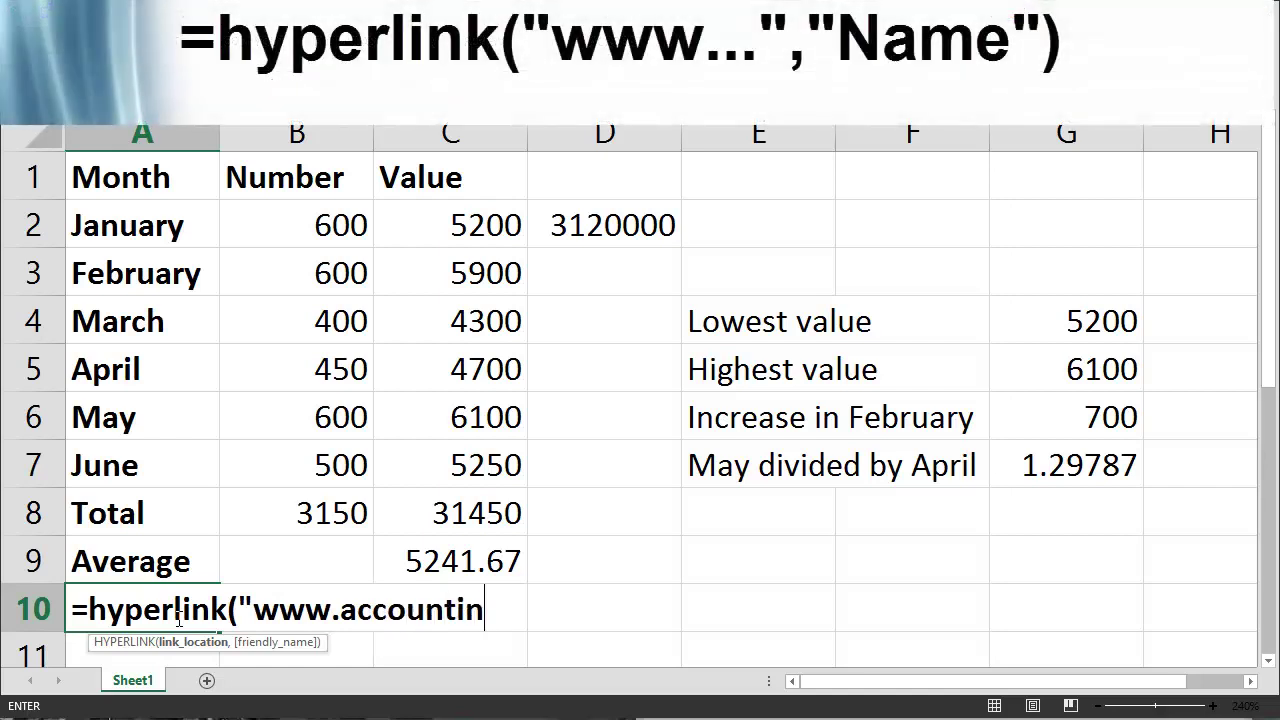
text(ator.com)
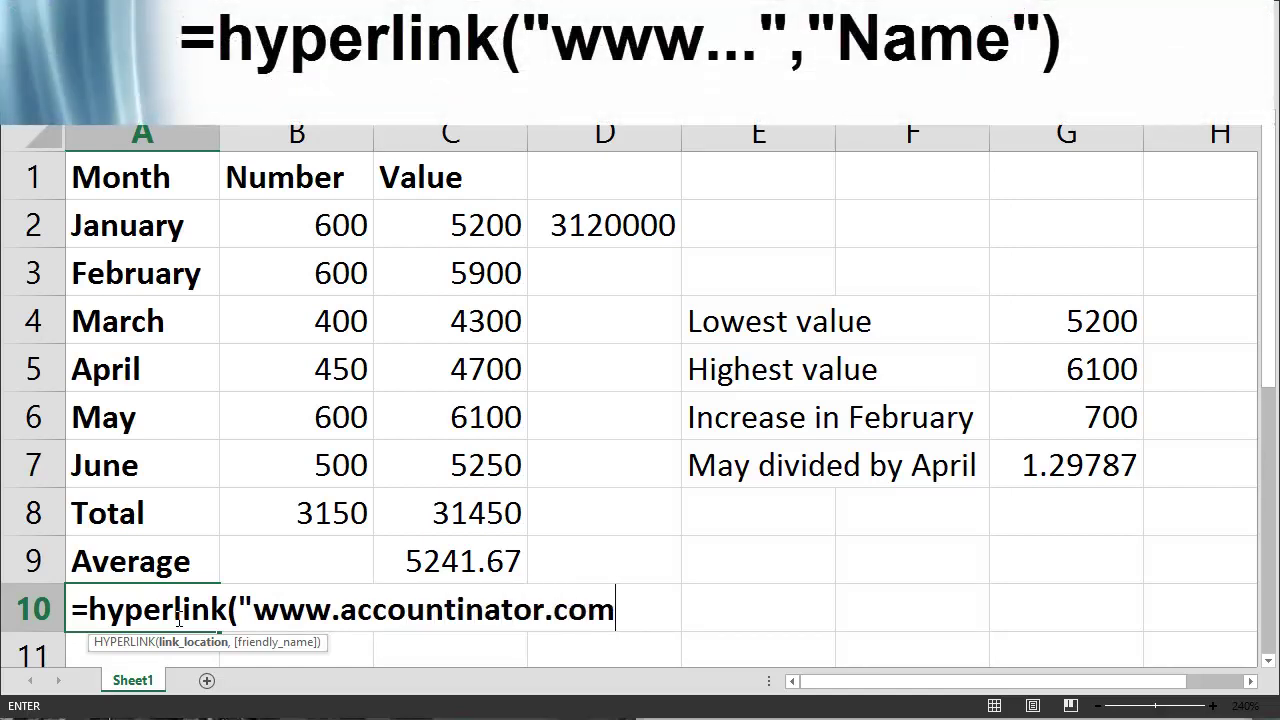
text(","Accountinator")
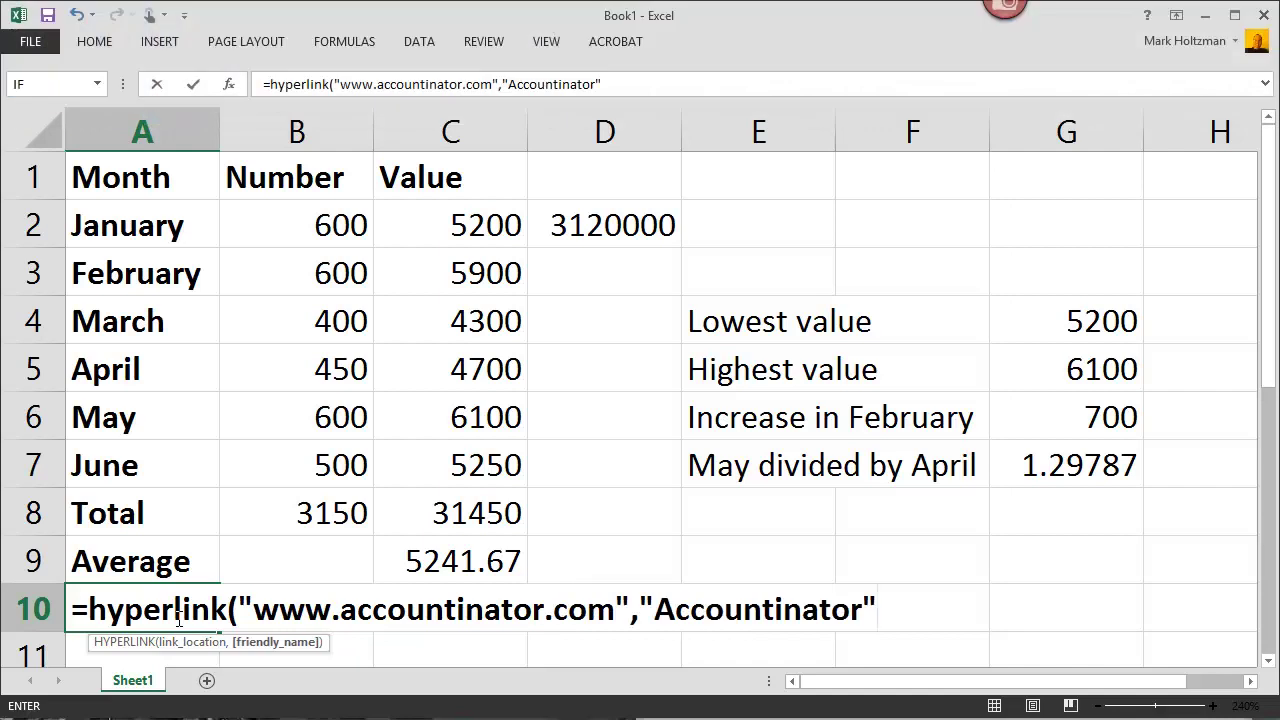
key(BackSpace)
key(BackSpace)
key(BackSpace)
key(BackSpace)
key(BackSpace)
key(BackSpace)
key(BackSpace)
key(BackSpace)
key(BackSpace)
key(BackSpace)
key(BackSpace)
key(BackSpace)
key(BackSpace)
key(BackSpace)
key(BackSpace)
key(BackSpace)
Complete the HYPERLINK formula in A10 with the friendly name "Accountinator" and enter it
text(,)
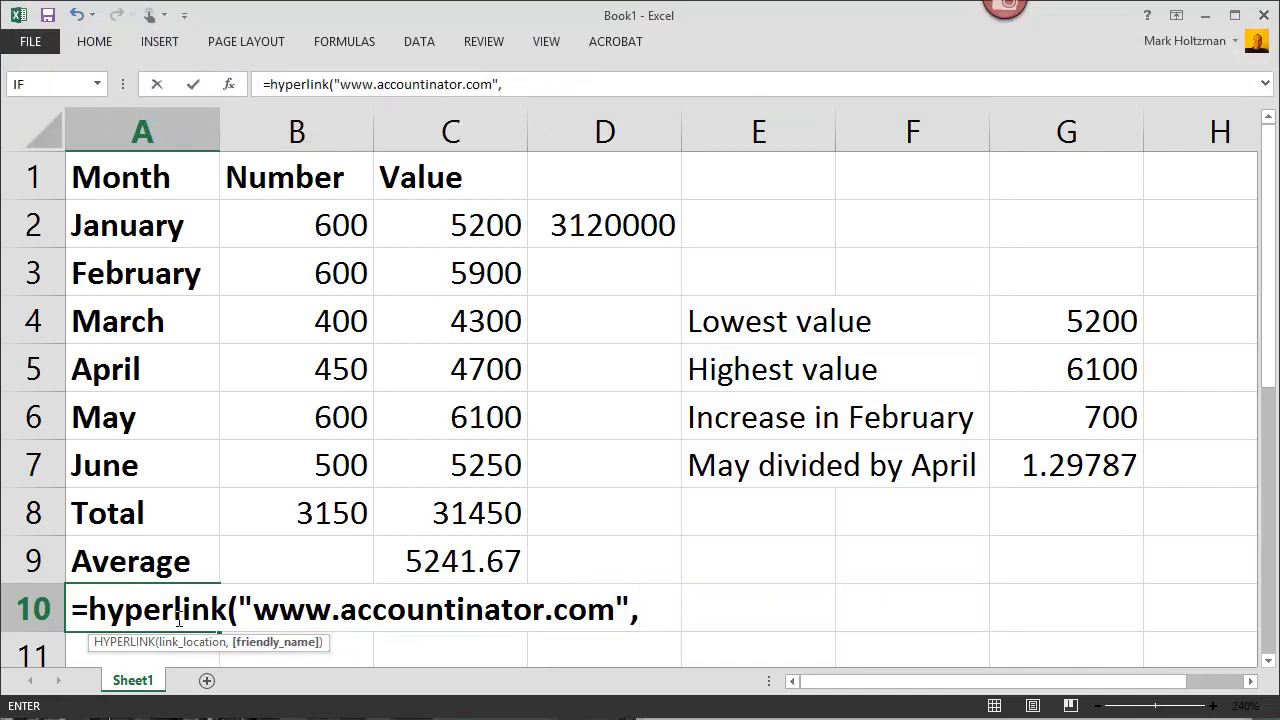
text("Accountinator)
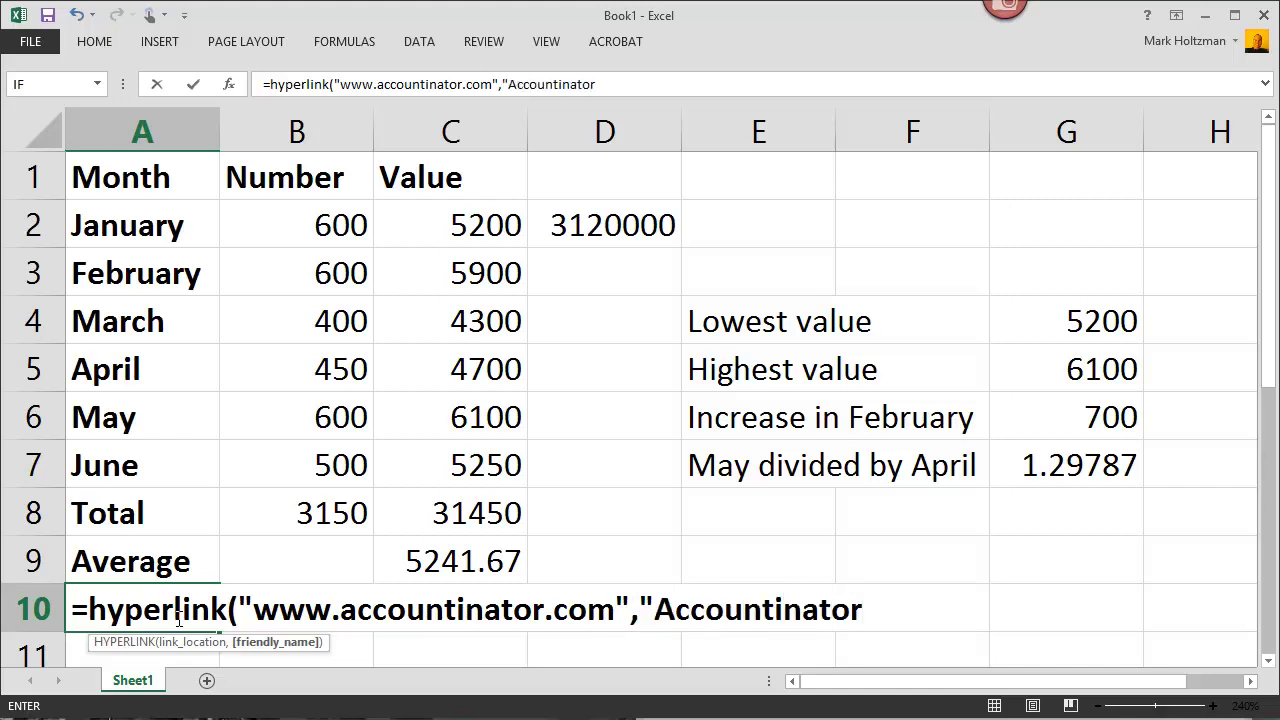
text("))
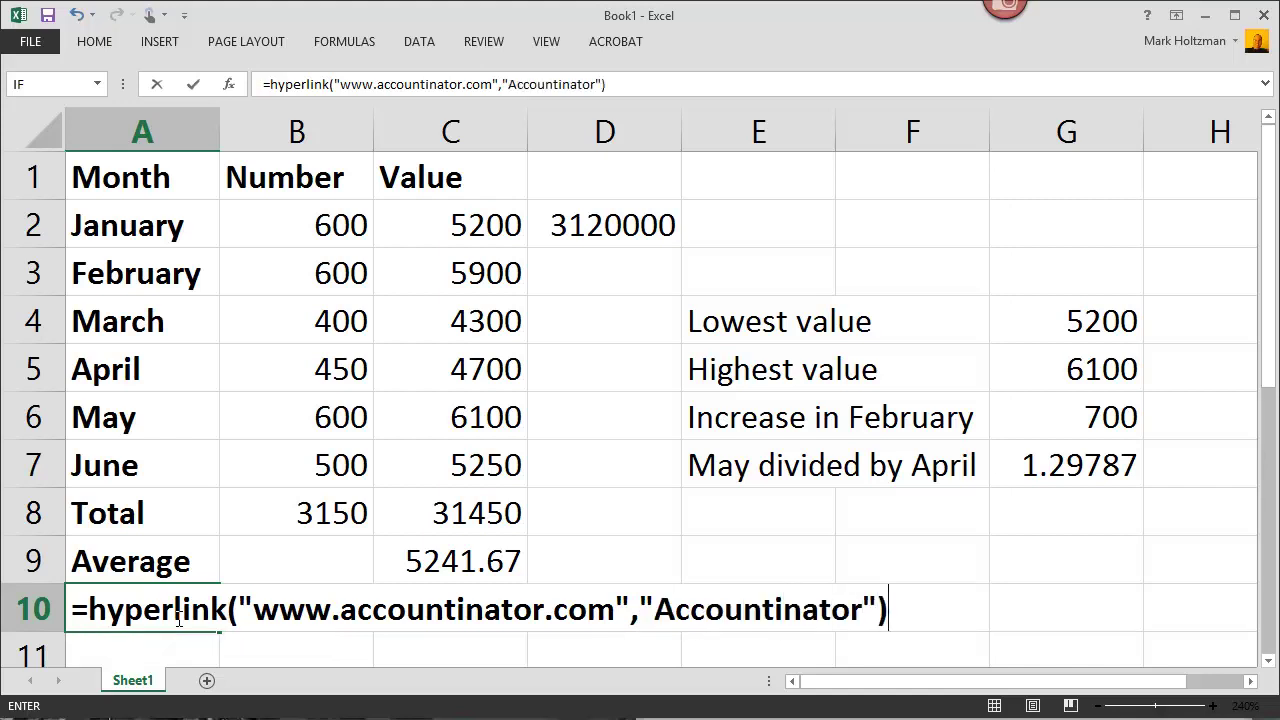
key(Return)
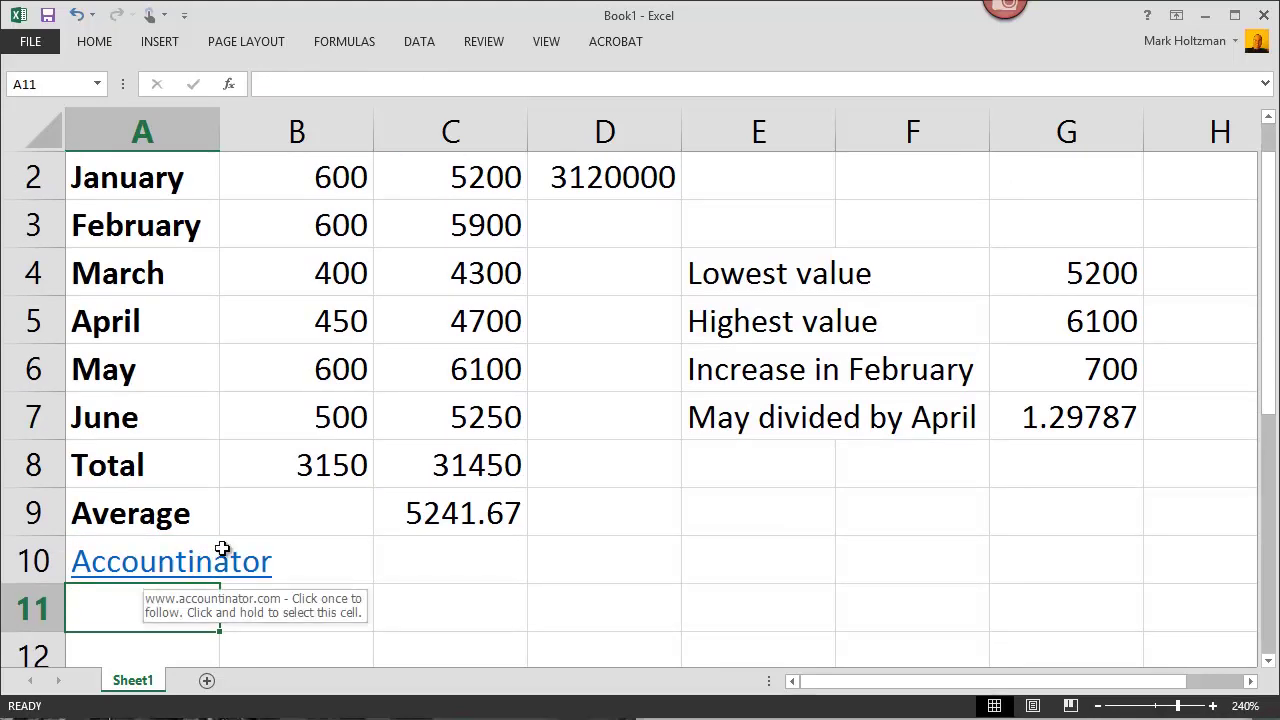
scroll(634, 520, up, 1)
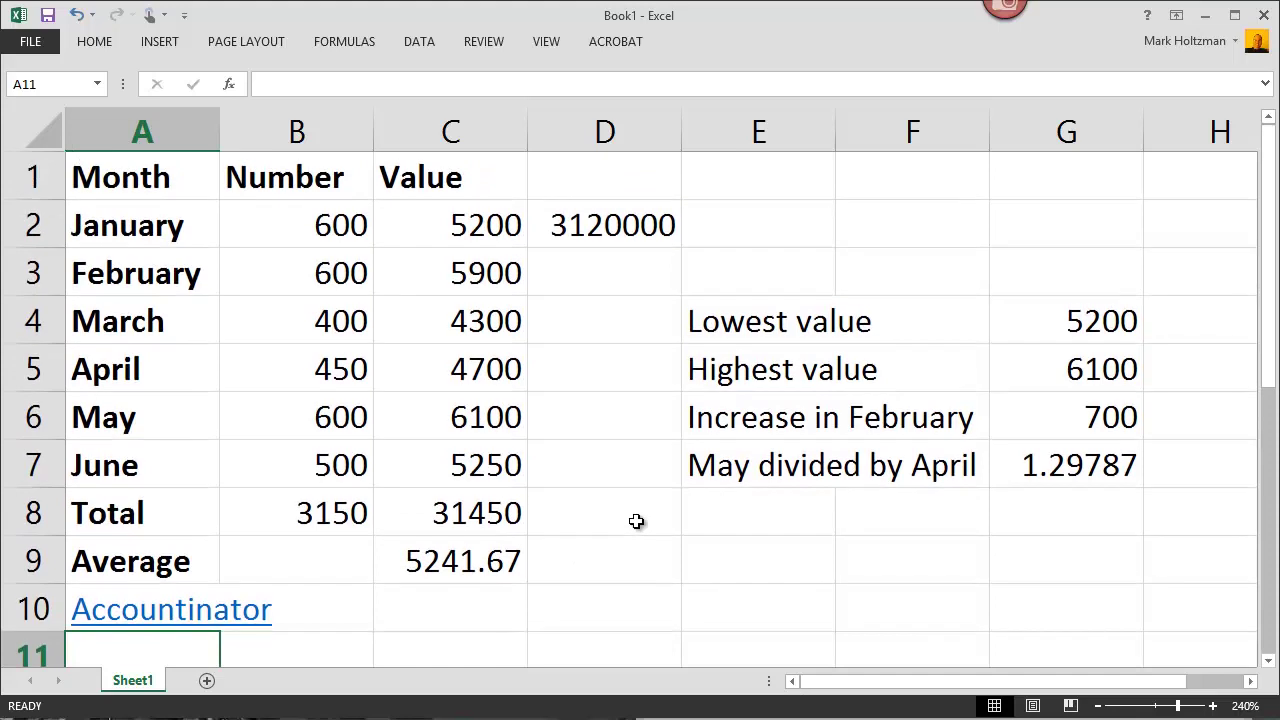